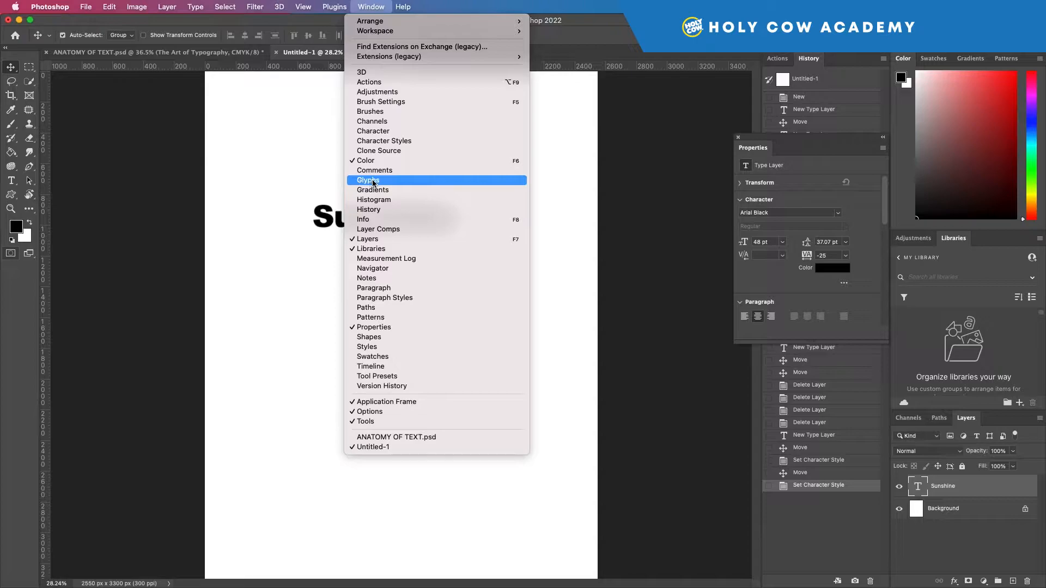
# Show the Glyphs panel alongside the type properties and shift the Sunshine text slightly lower on the page
pyautogui.click(373, 183)
pyautogui.moveTo(720, 296); pyautogui.dragTo(628, 147)
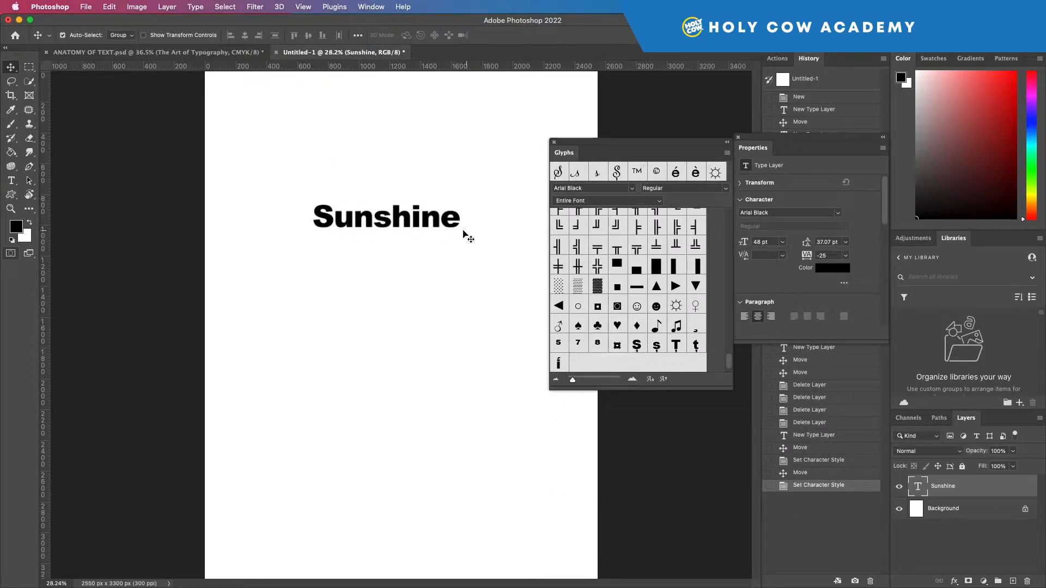
pyautogui.scroll(15, 643, 267)
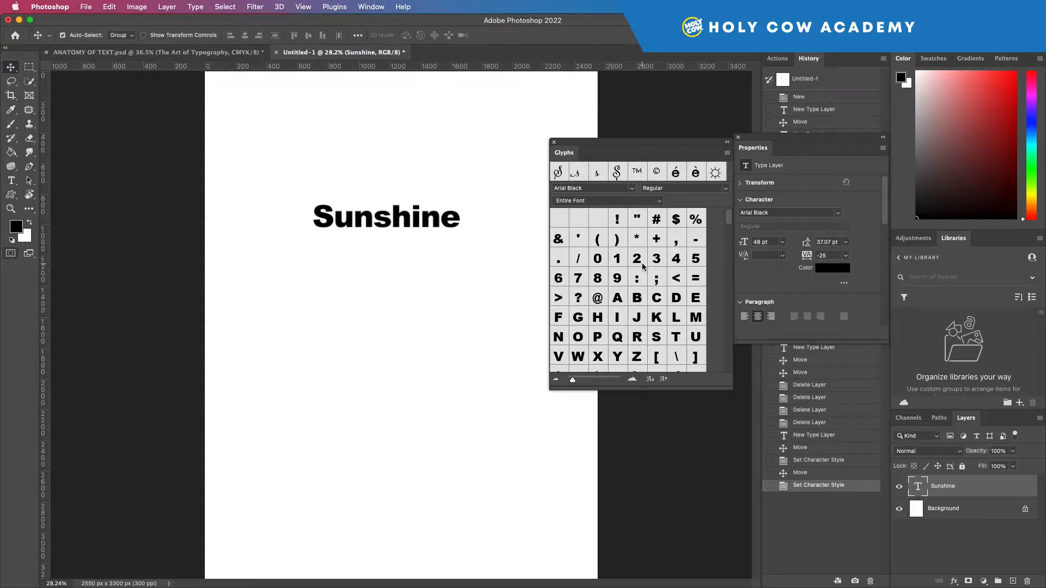
pyautogui.moveTo(402, 221)
pyautogui.mouseDown()
pyautogui.moveTo(393, 235)
pyautogui.moveTo(404, 241)
pyautogui.mouseUp()
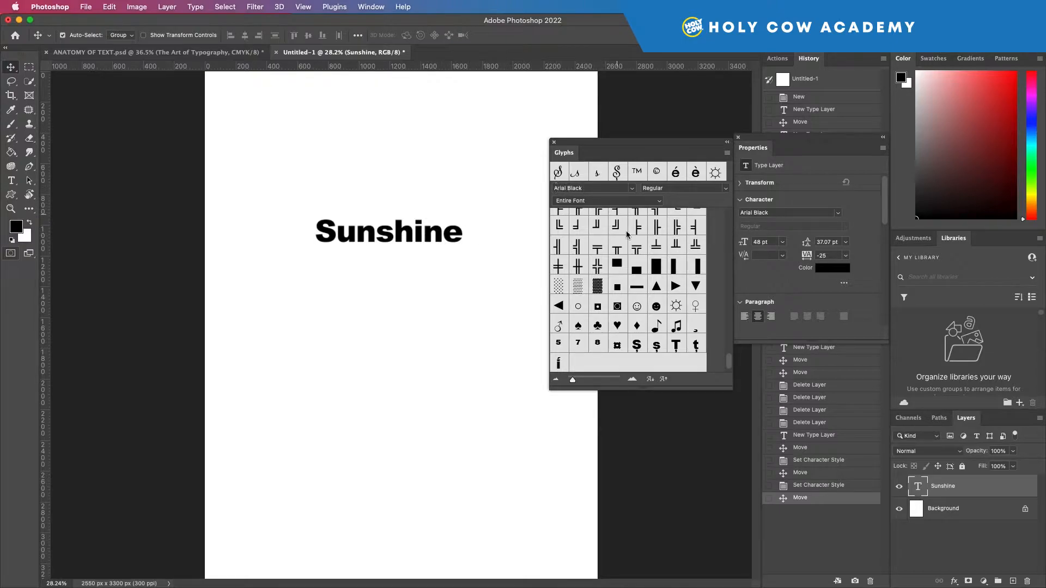
# Insert the Arial Black sun symbol glyph directly in front of the word Sunshine
pyautogui.moveTo(728, 359); pyautogui.dragTo(725, 253)
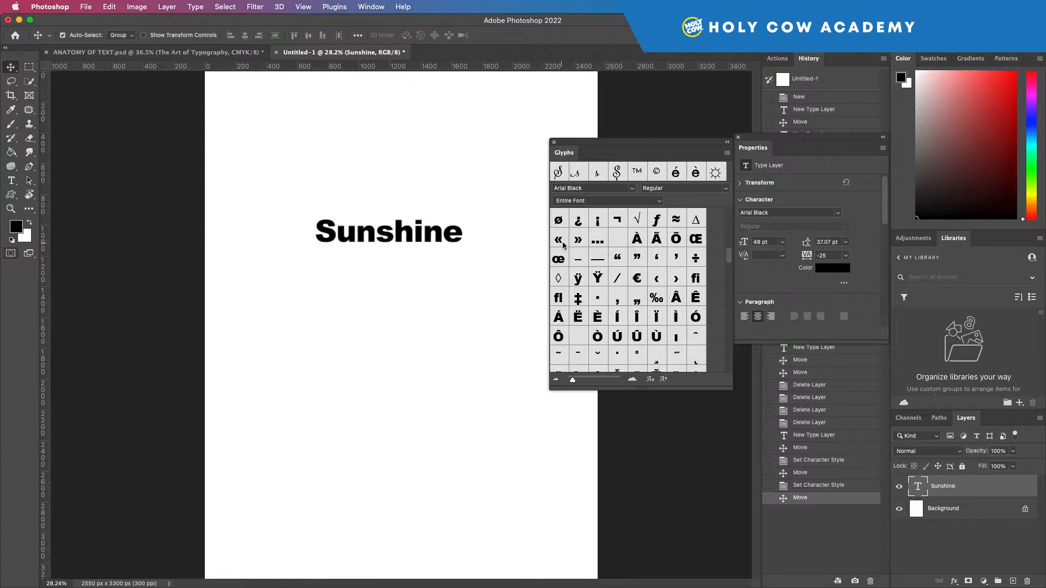
pyautogui.moveTo(732, 261); pyautogui.dragTo(729, 368)
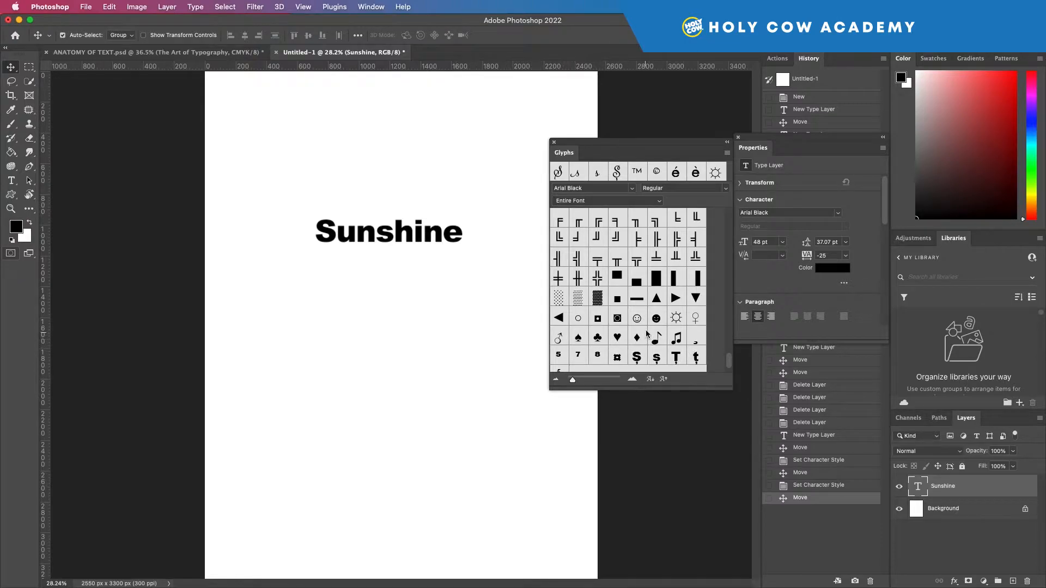
pyautogui.moveTo(729, 360); pyautogui.dragTo(729, 364)
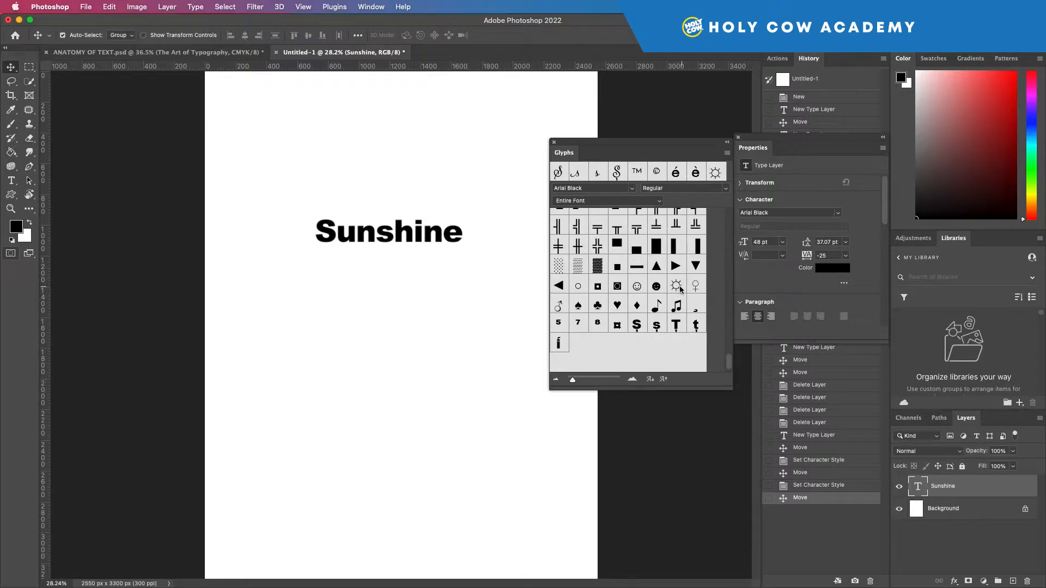
pyautogui.doubleClick(461, 231)
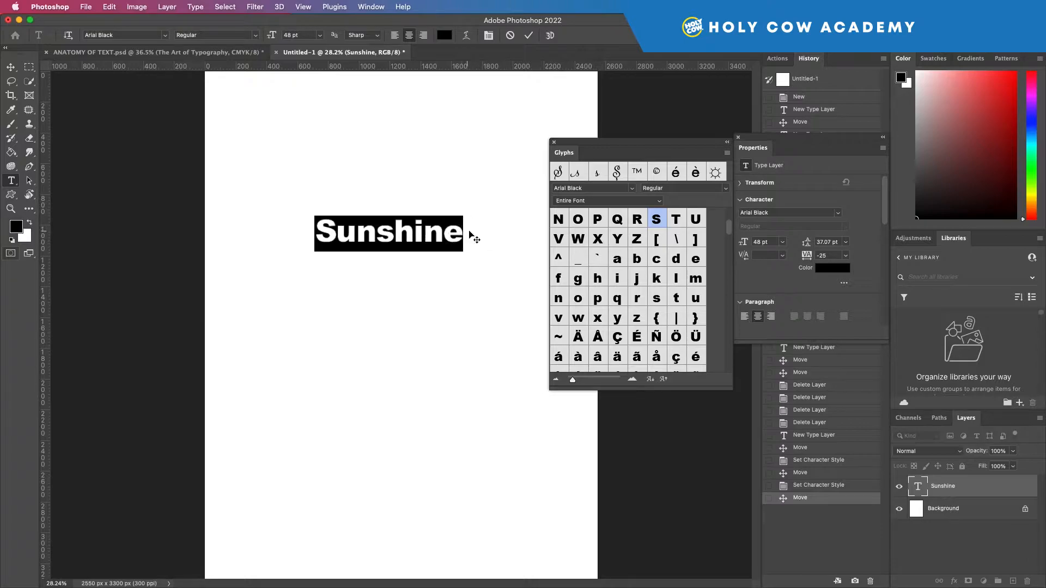
pyautogui.click(463, 228)
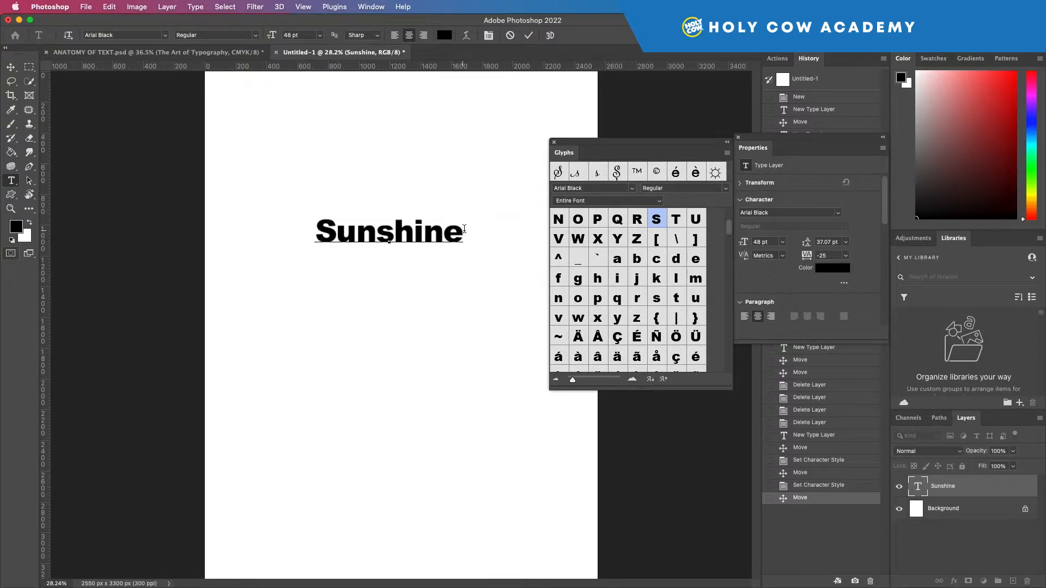
pyautogui.click(320, 233)
pyautogui.moveTo(728, 231); pyautogui.dragTo(725, 270)
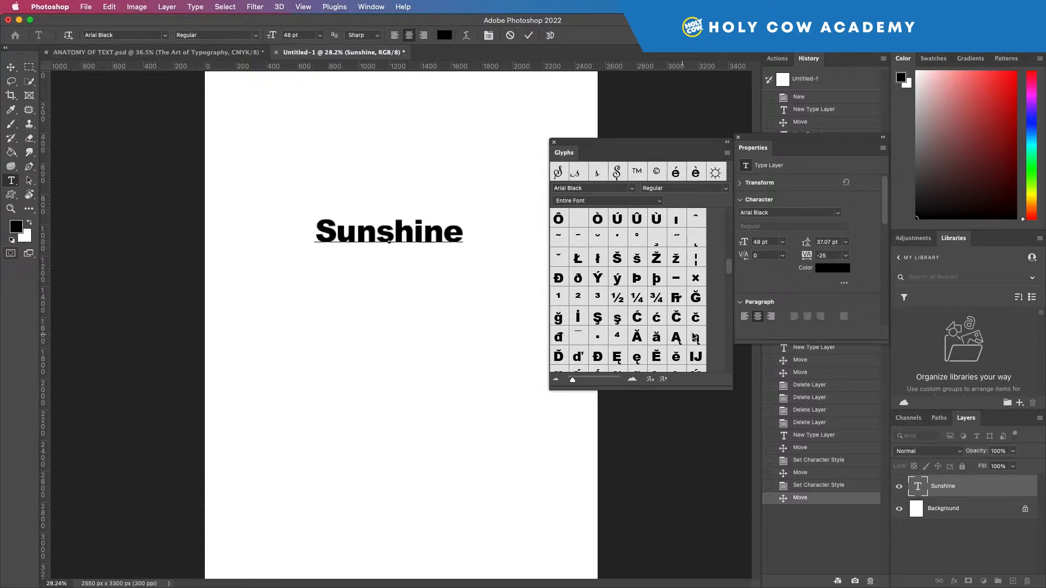
pyautogui.moveTo(725, 271); pyautogui.dragTo(722, 365)
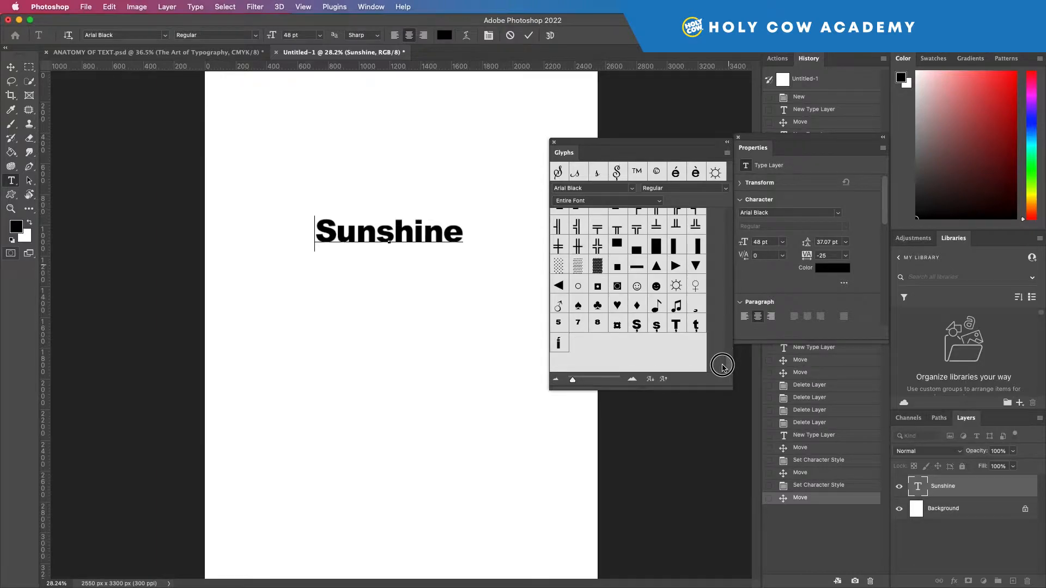
pyautogui.doubleClick(676, 286)
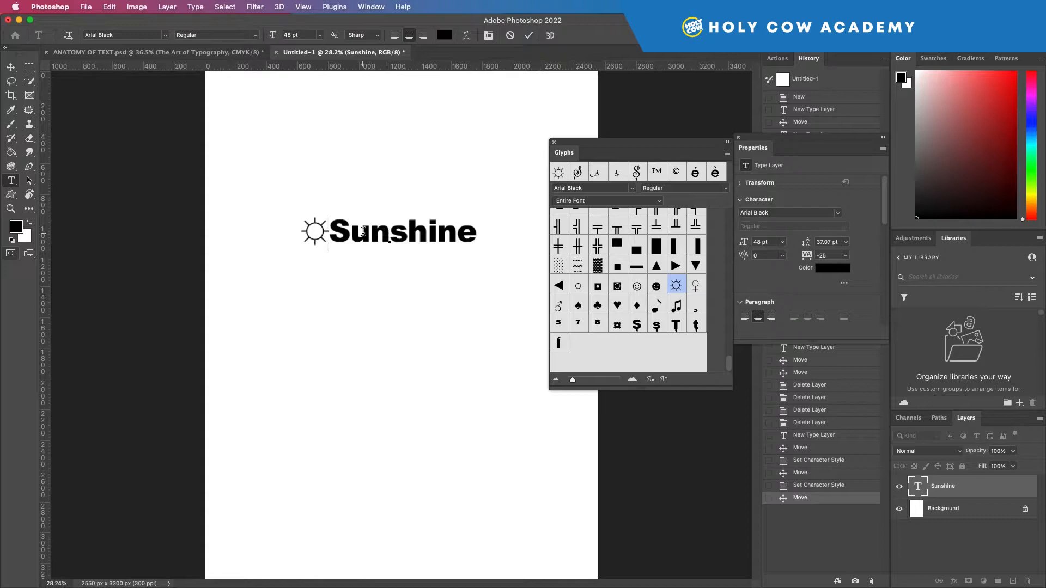
# Replace the whole sun-and-Sunshine text with the word "Cafe", capitalizing only the first letter
pyautogui.tripleClick(449, 233)
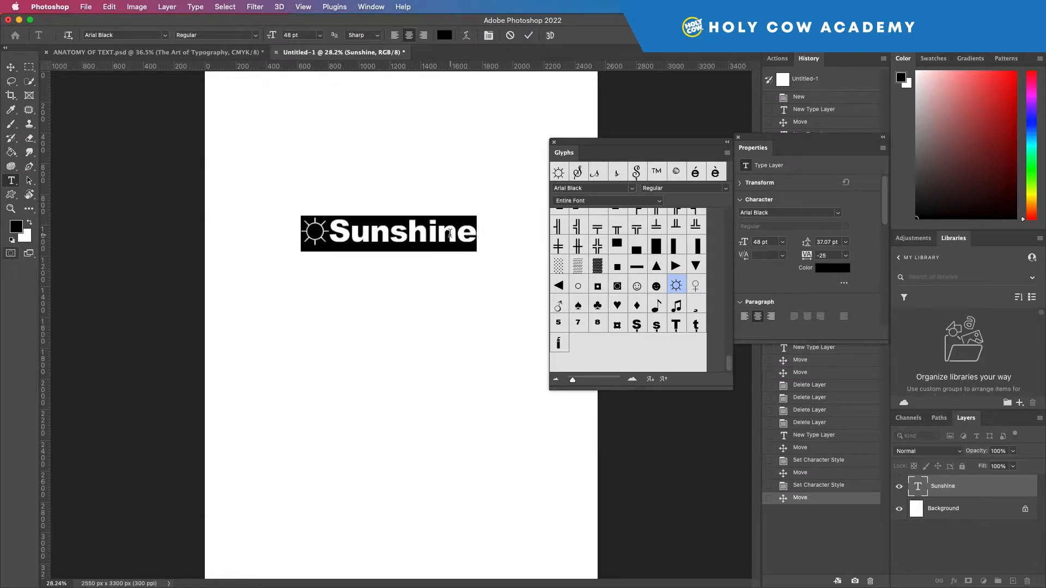
pyautogui.write('CAFE')
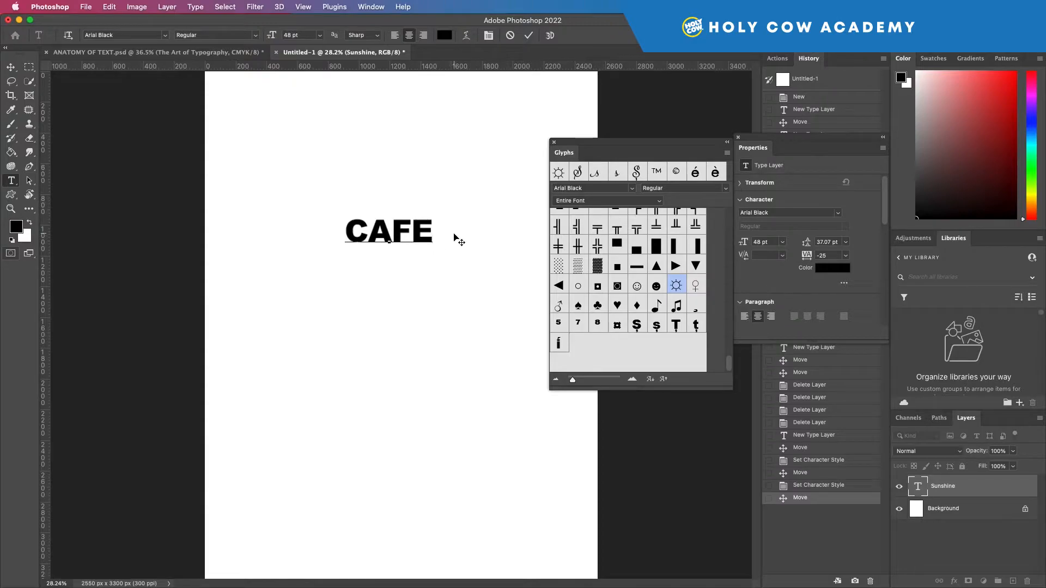
pyautogui.press('BackSpace')
pyautogui.press('BackSpace')
pyautogui.press('BackSpace')
pyautogui.write('afe')
# Swap the final e of Cafe for the accented é glyph from the Arial Black character set
pyautogui.moveTo(426, 230); pyautogui.dragTo(409, 233)
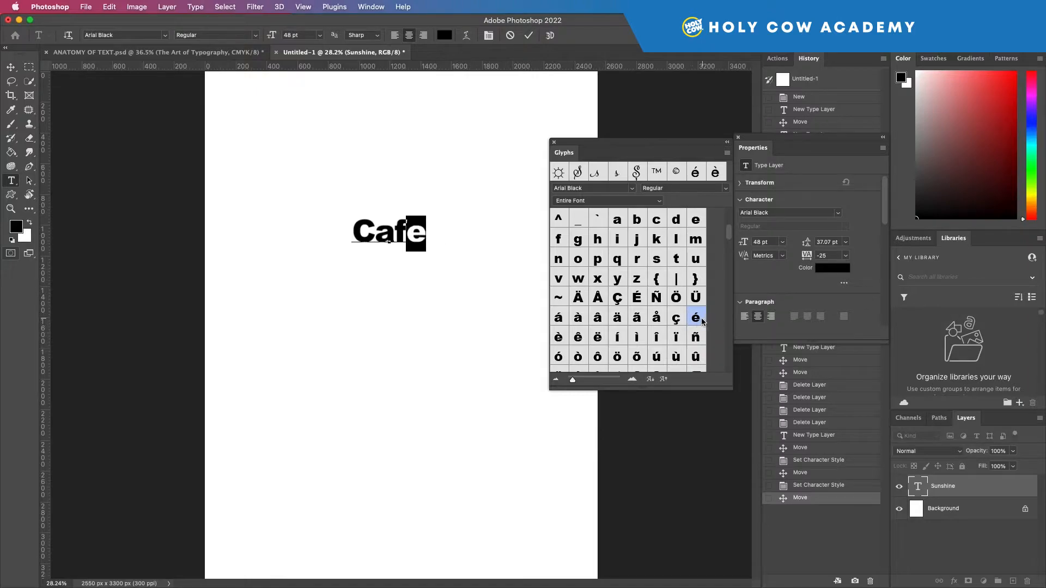
pyautogui.doubleClick(695, 319)
pyautogui.click(441, 233)
pyautogui.click(394, 229)
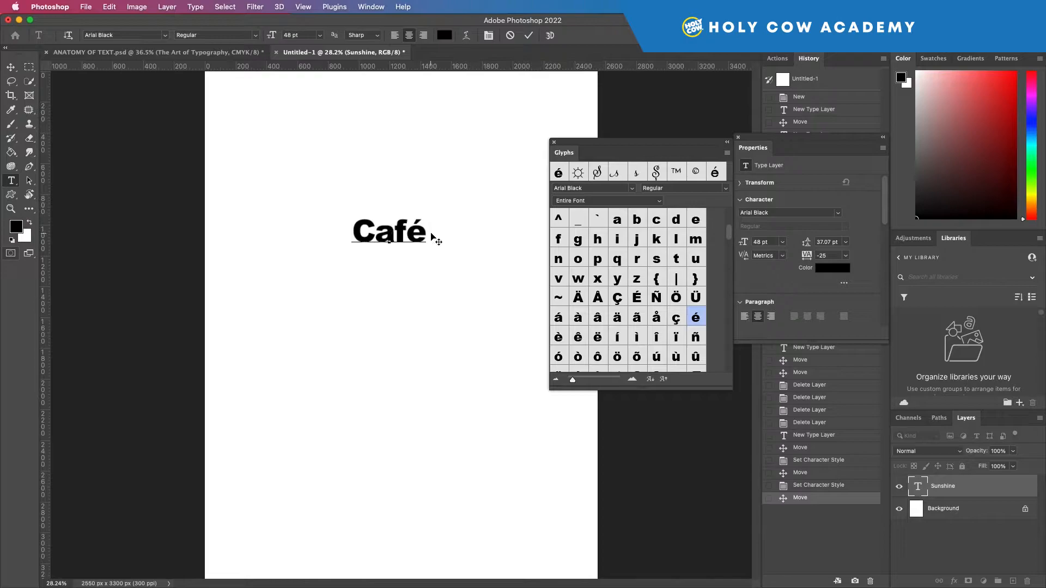
pyautogui.scroll(-5, 727, 242)
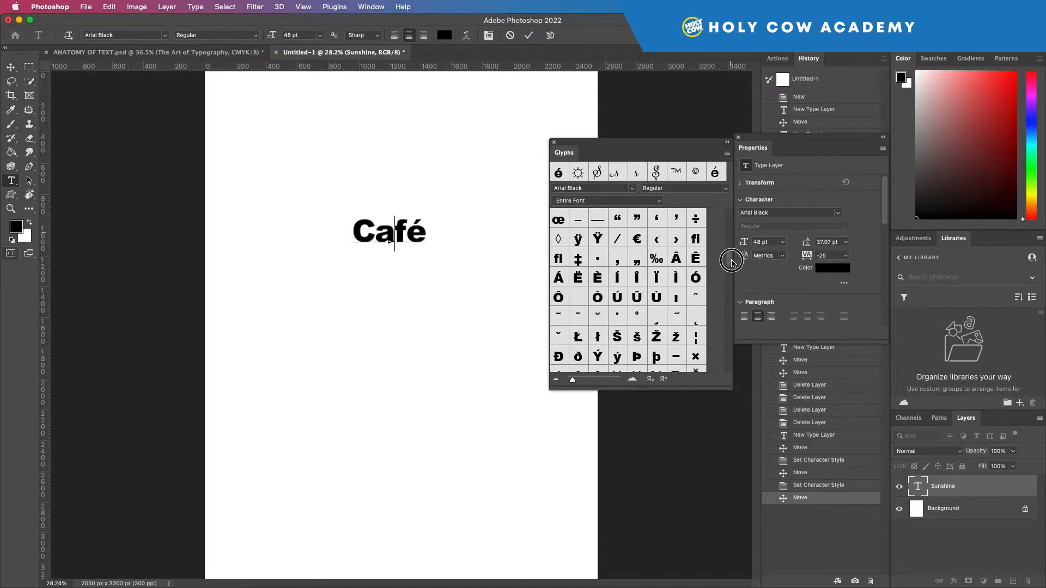
# Replace the word Café with "Script" and commit the text edit
pyautogui.doubleClick(399, 229)
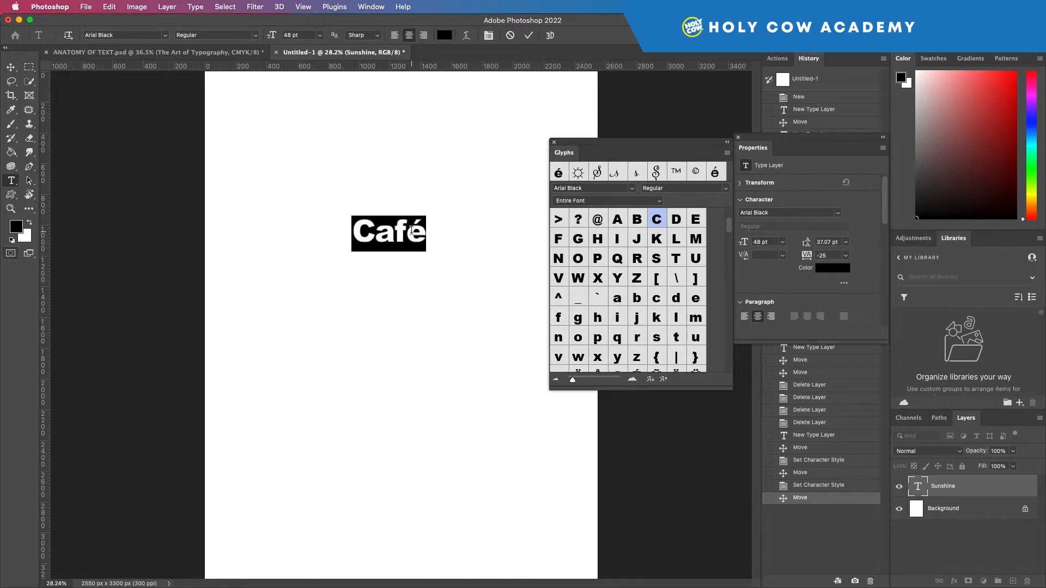
pyautogui.write('Sh')
pyautogui.press('BackSpace')
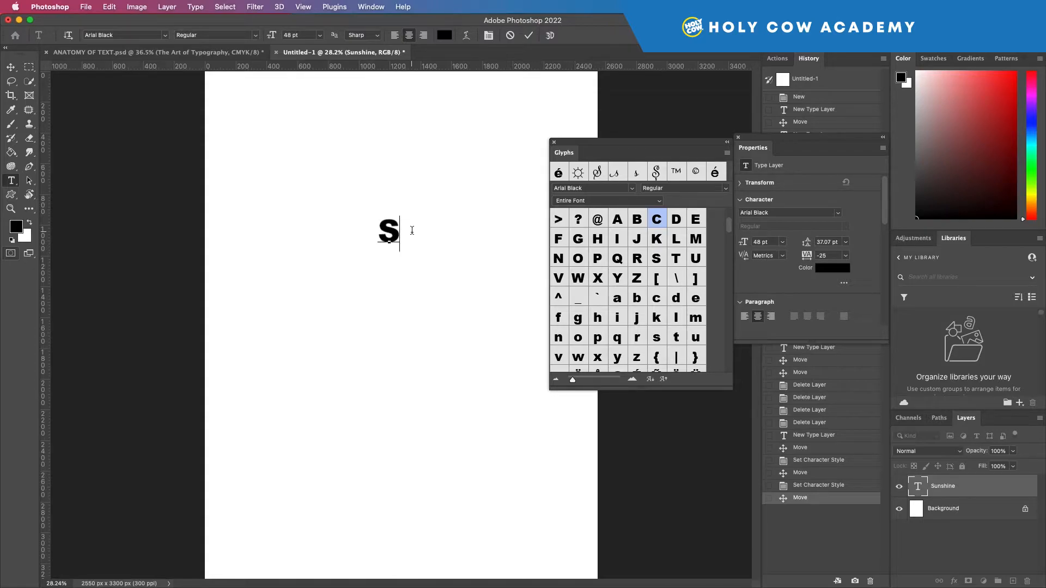
pyautogui.write('cript')
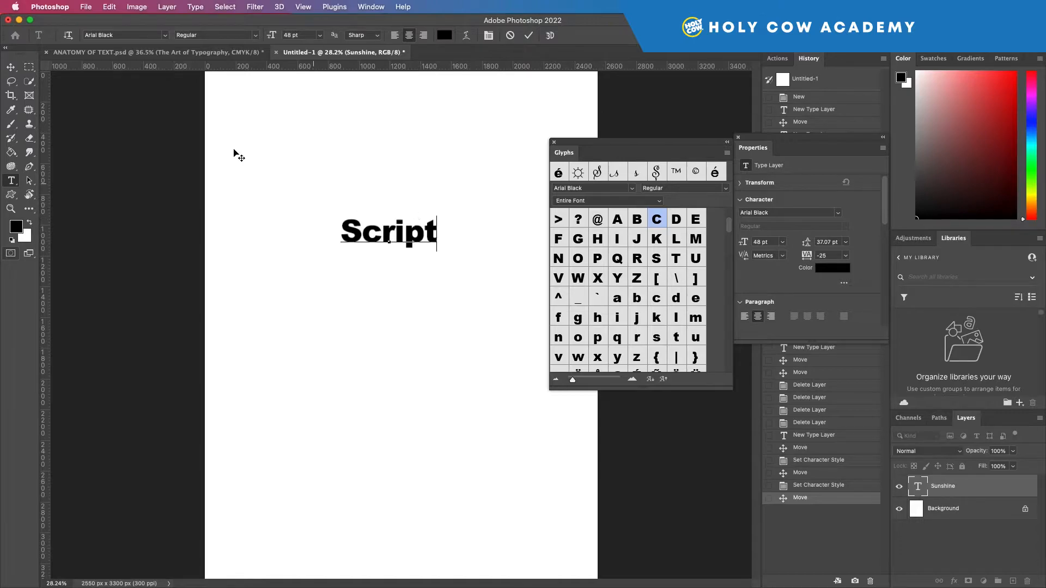
pyautogui.click(11, 66)
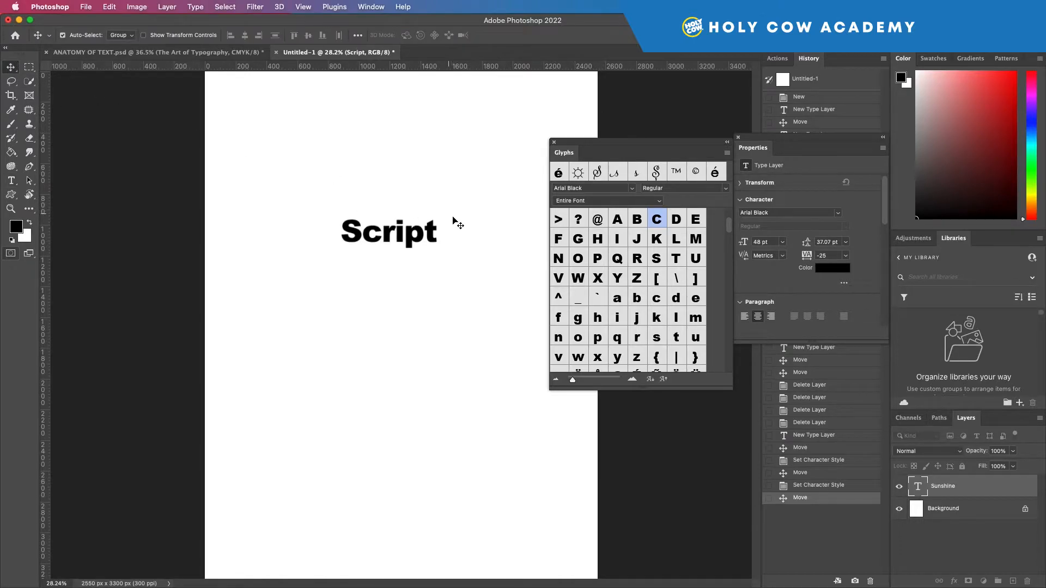
# Filter the fonts to the Script class and set the text layer's font to Caprizant
pyautogui.click(837, 213)
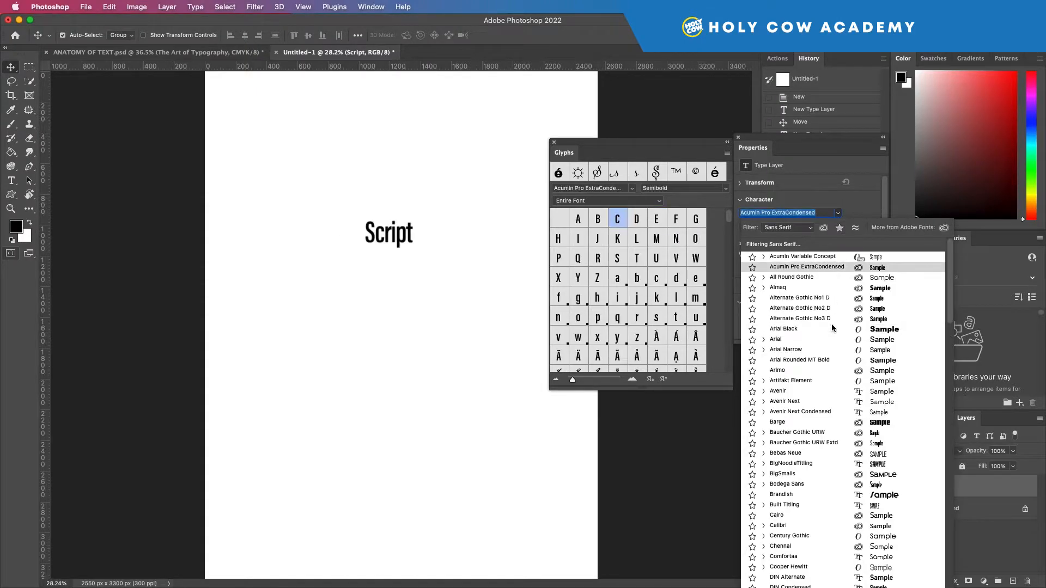
pyautogui.scroll(-5, 824, 413)
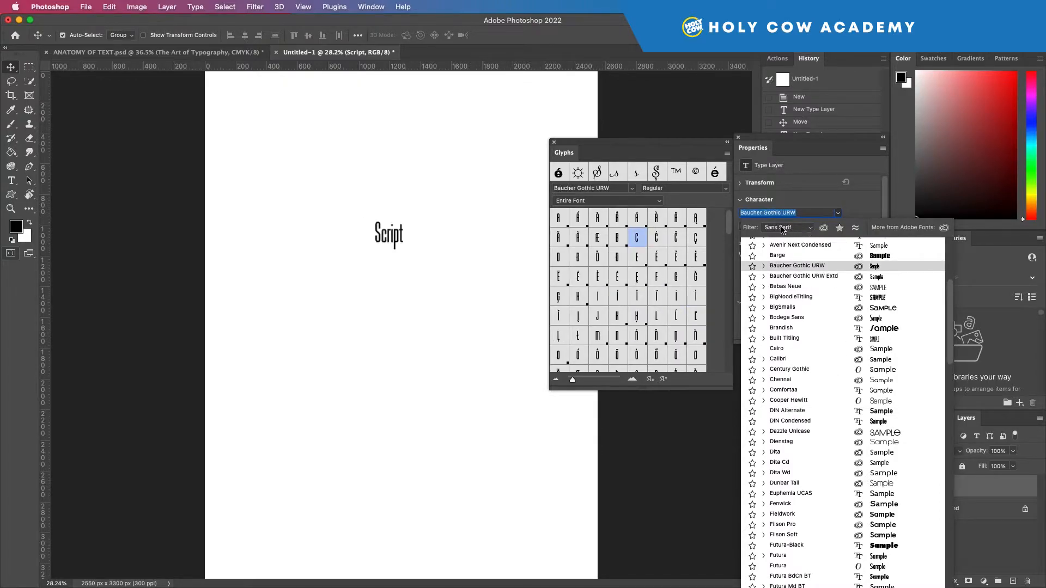
pyautogui.click(802, 231)
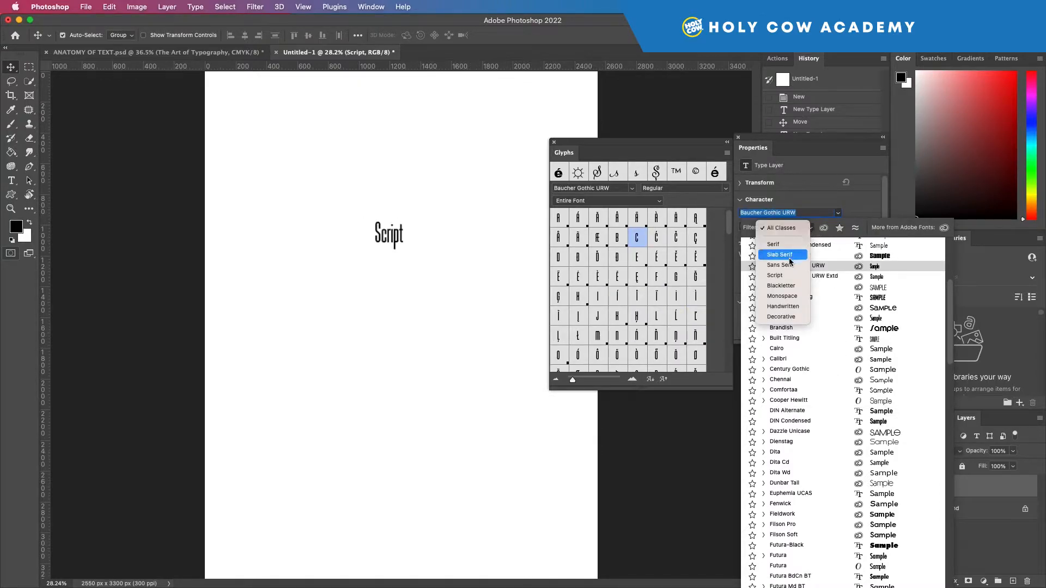
pyautogui.click(786, 277)
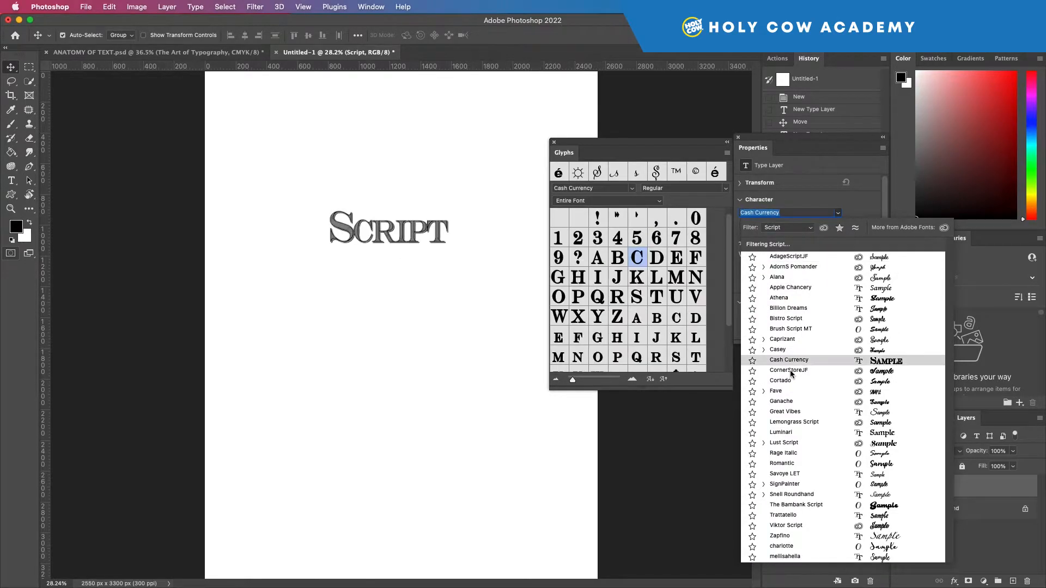
pyautogui.click(786, 340)
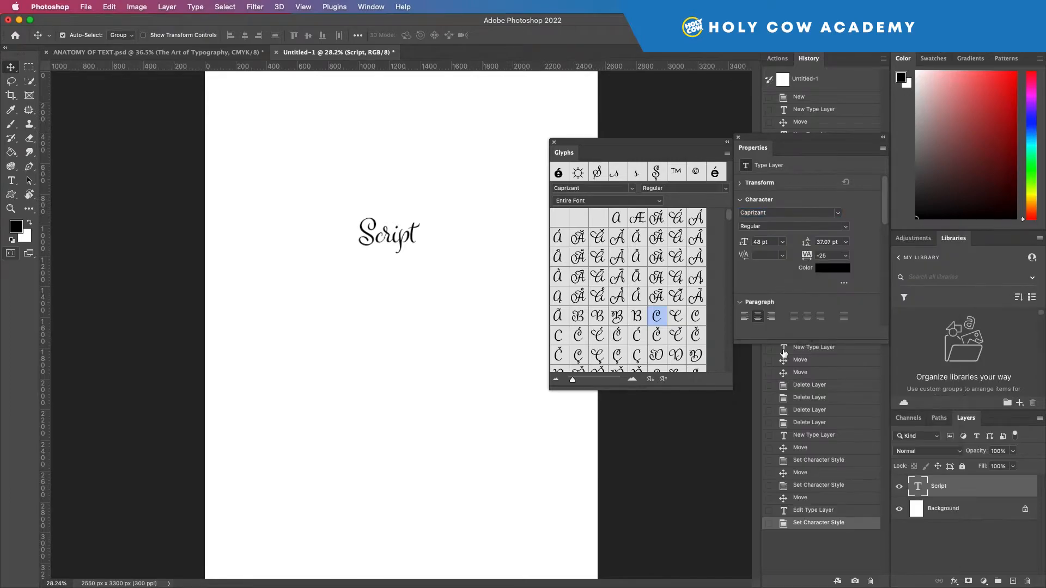
# Enlarge the word Script to about 353% around the upper middle of the page and set its tracking to 0
pyautogui.moveTo(394, 245); pyautogui.dragTo(335, 245)
pyautogui.press('super+t')
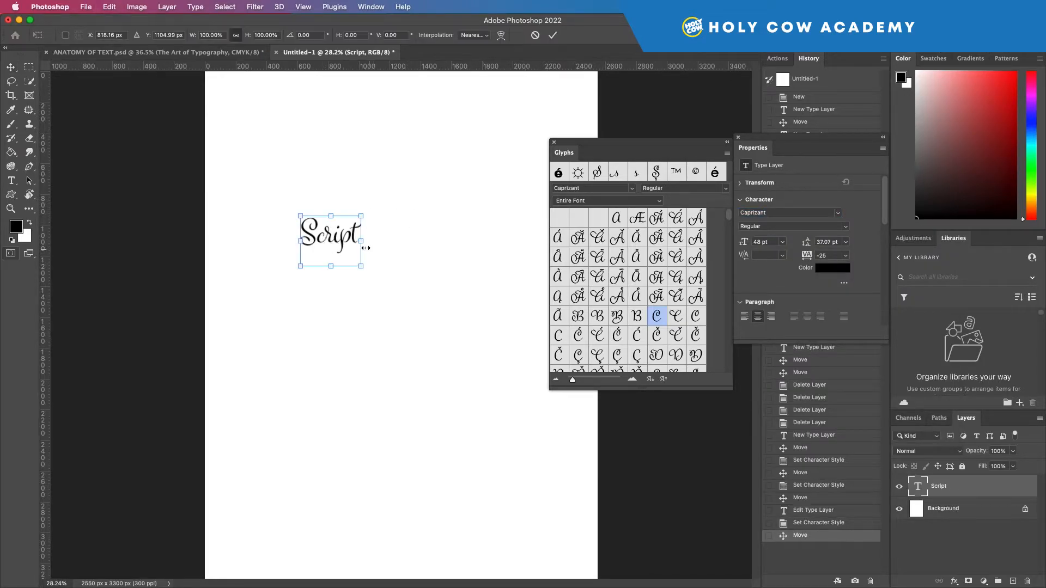
pyautogui.moveTo(361, 265); pyautogui.dragTo(514, 394)
pyautogui.moveTo(469, 325); pyautogui.dragTo(470, 318)
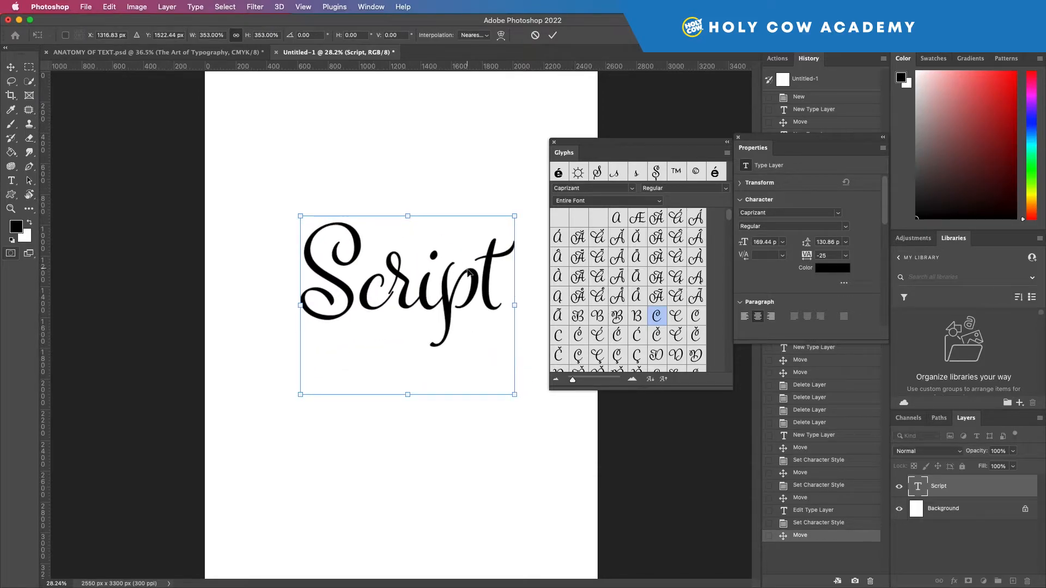
pyautogui.press('Return')
pyautogui.moveTo(437, 310); pyautogui.dragTo(430, 313)
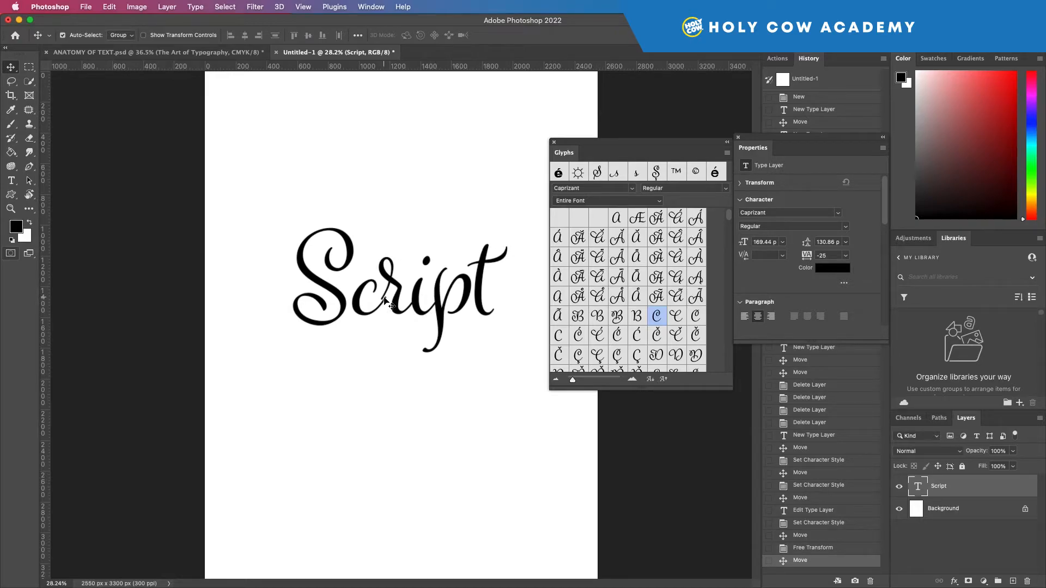
pyautogui.click(846, 257)
pyautogui.click(832, 337)
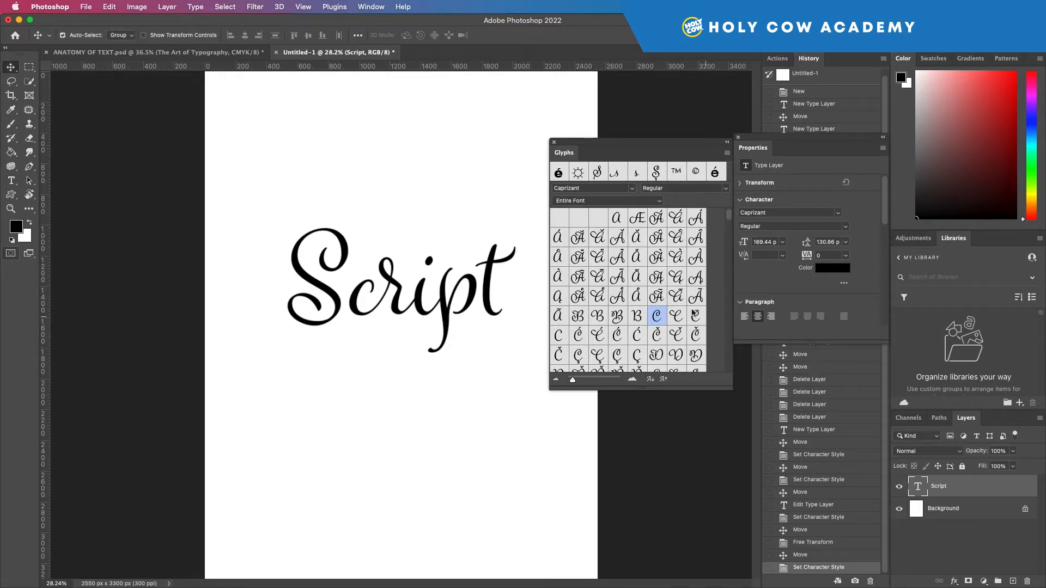
# Try several alternate Caprizant glyphs for the capital S of Script, ending with the simple S without a loop
pyautogui.doubleClick(339, 290)
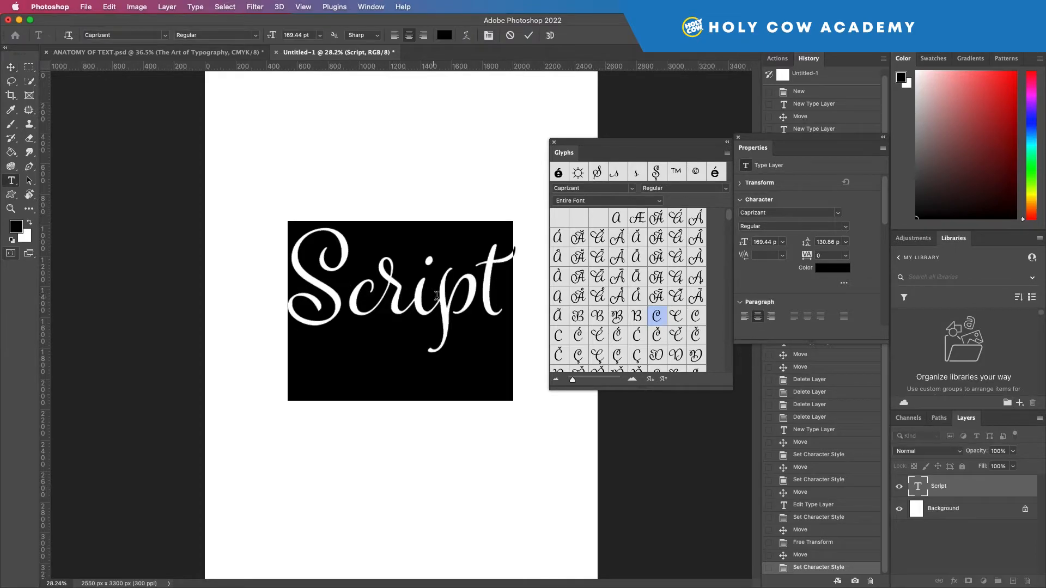
pyautogui.click(339, 291)
pyautogui.moveTo(338, 292); pyautogui.dragTo(306, 292)
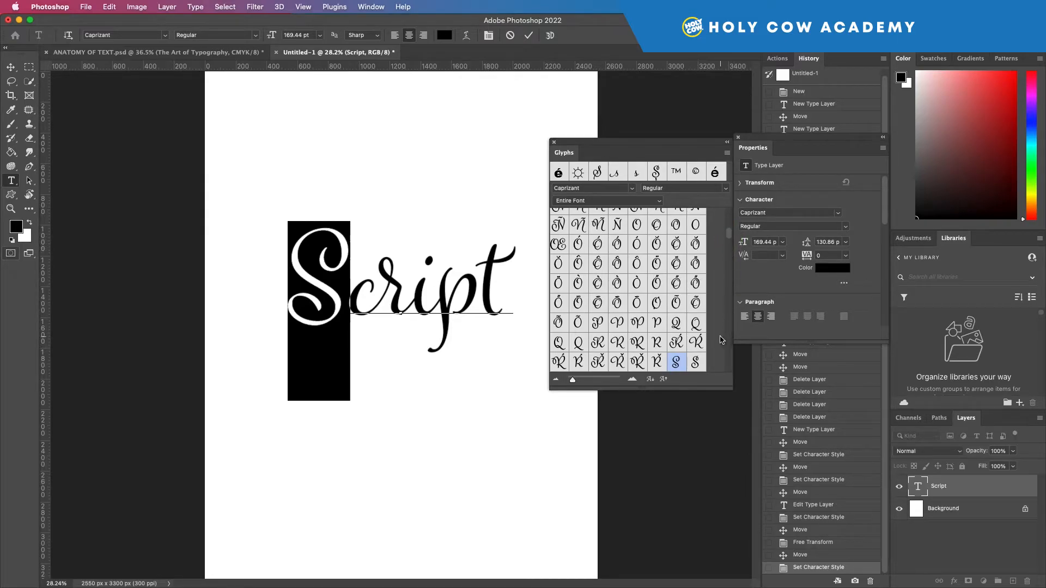
pyautogui.doubleClick(696, 362)
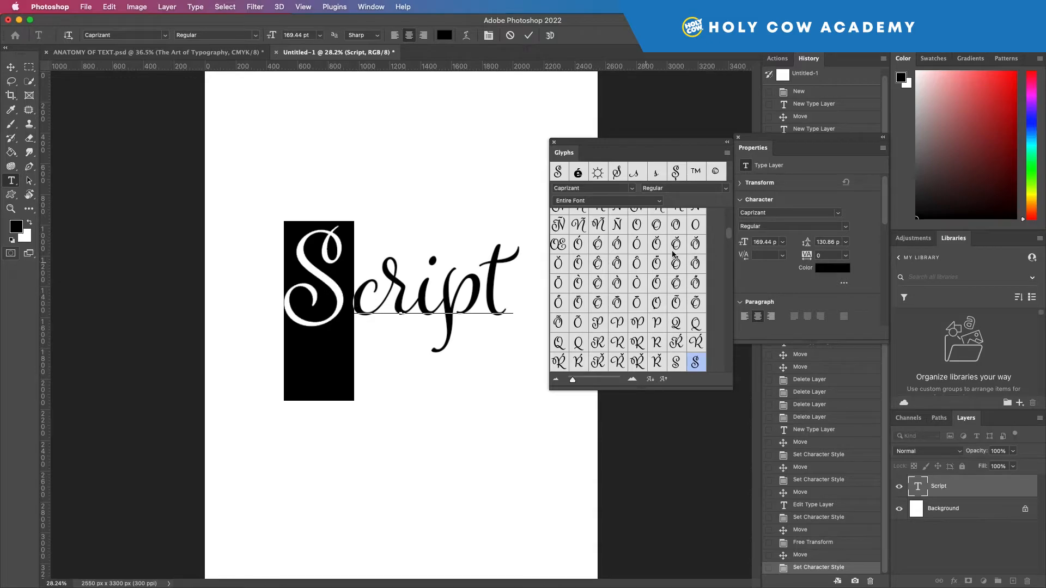
pyautogui.moveTo(731, 237); pyautogui.dragTo(730, 239)
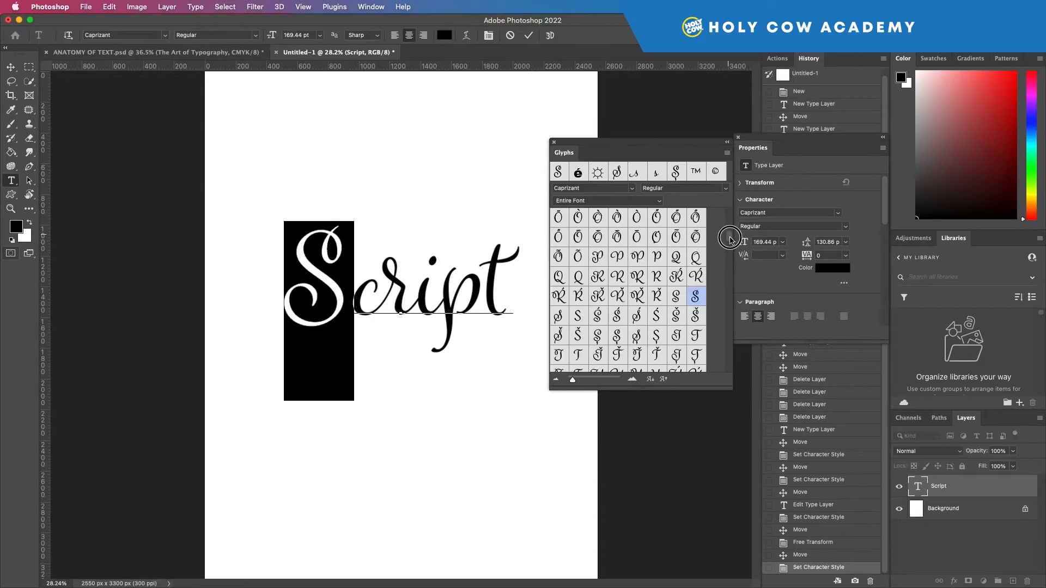
pyautogui.doubleClick(558, 316)
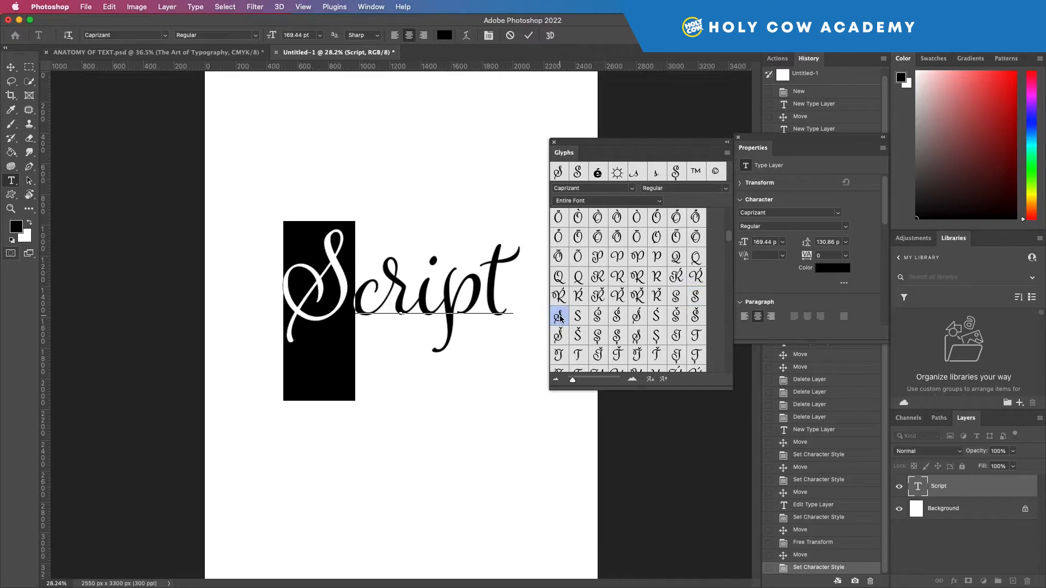
pyautogui.doubleClick(579, 318)
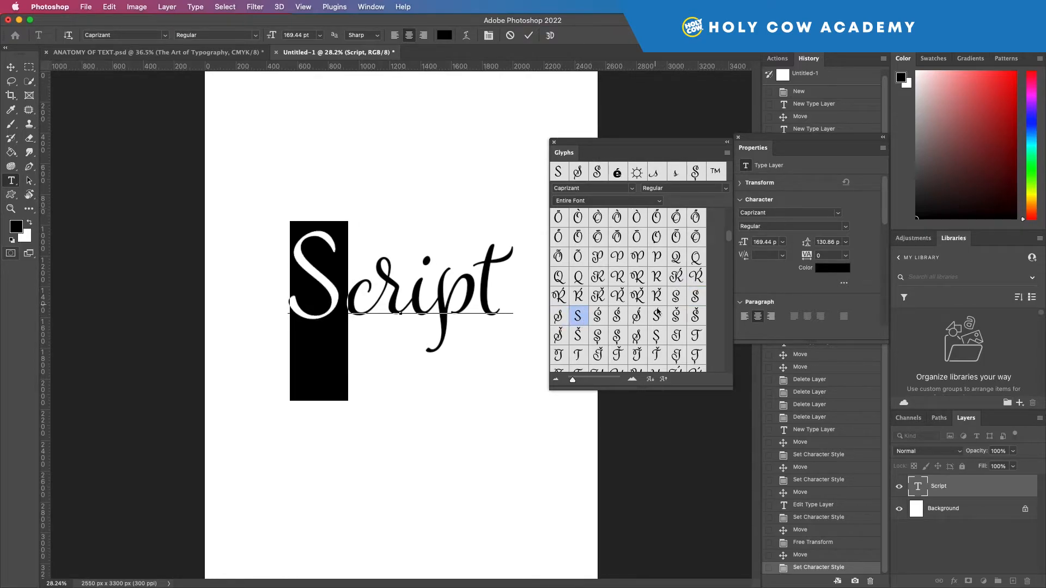
# Show the Stylistic Alternates set of the Caprizant font in the Glyphs panel and look through its characters
pyautogui.click(660, 201)
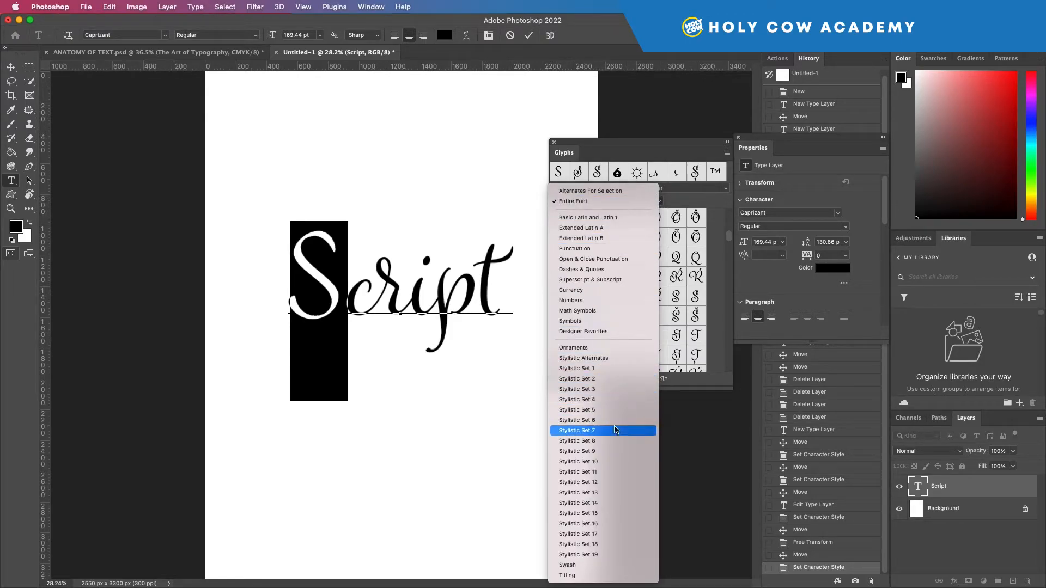
pyautogui.click(600, 359)
pyautogui.scroll(-2, 600, 359)
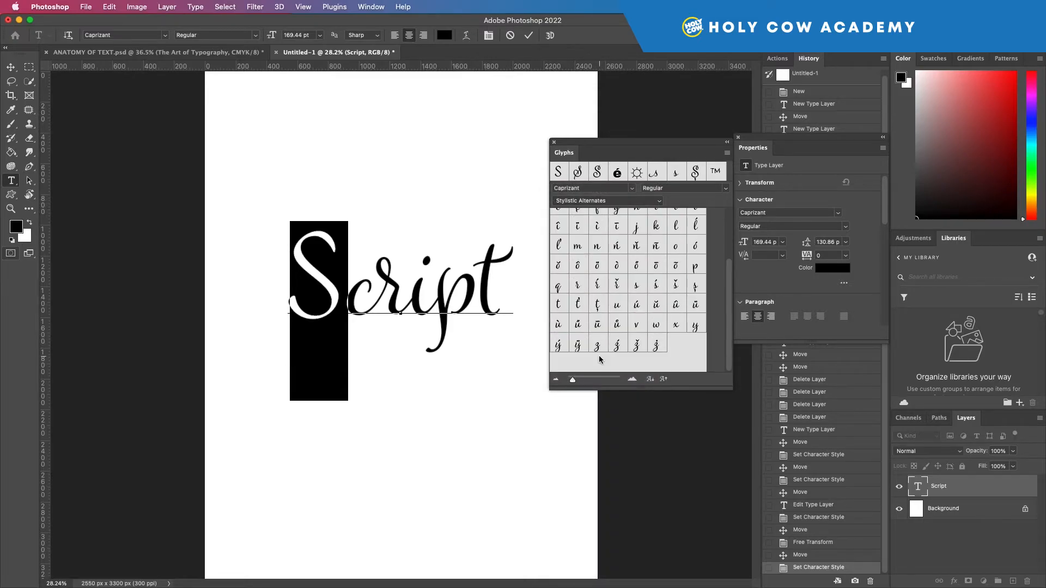
pyautogui.scroll(3, 626, 351)
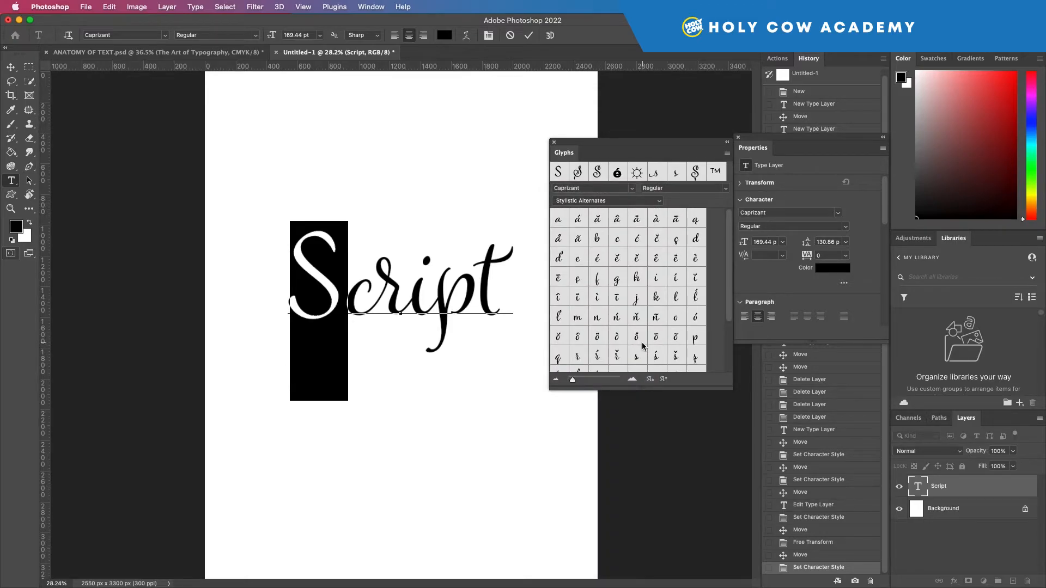
# Show the Swash glyphs of Caprizant and replace the capital S of Script with the looped swash S
pyautogui.click(660, 201)
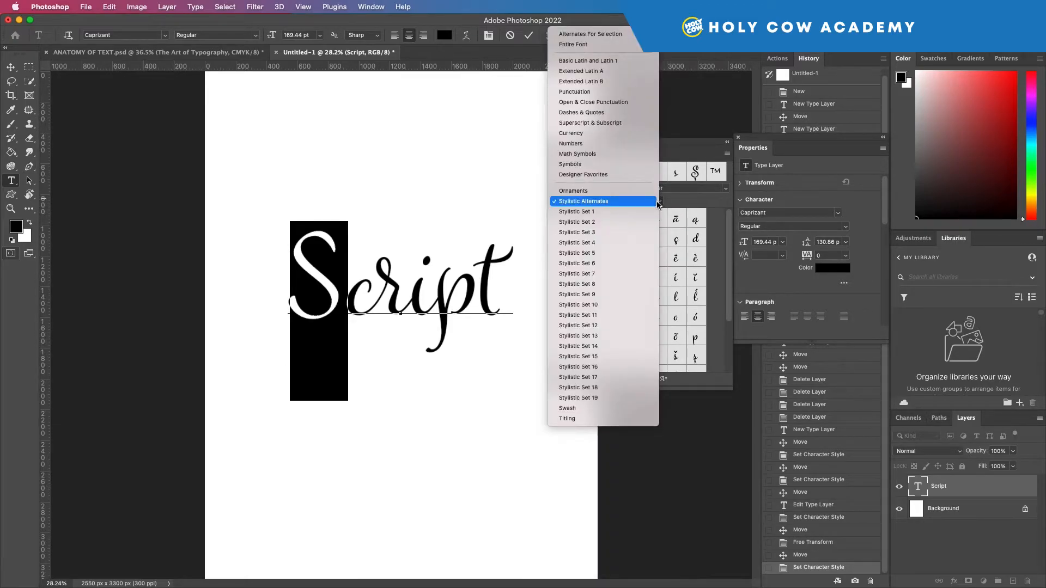
pyautogui.click(590, 409)
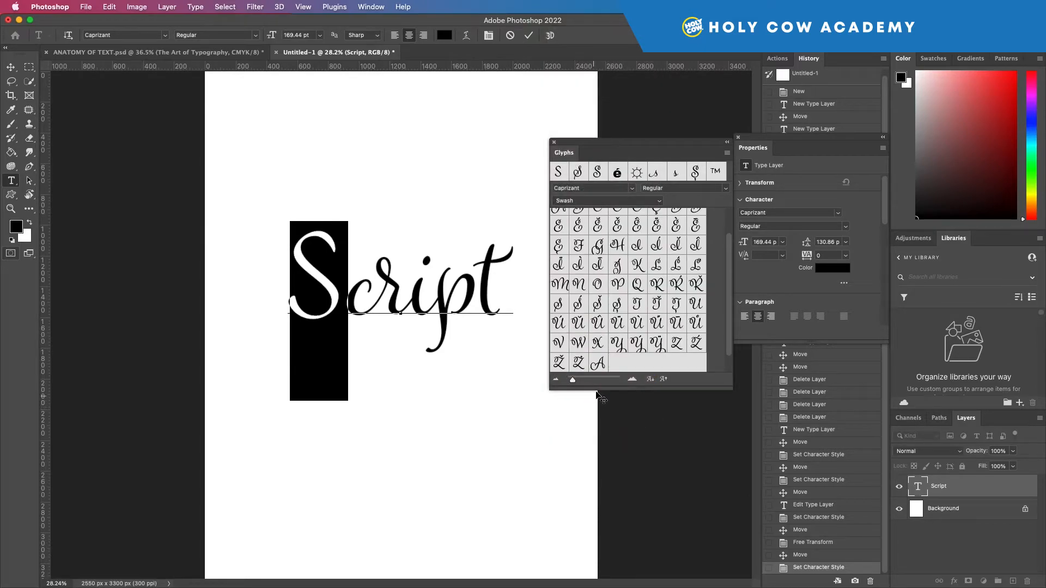
pyautogui.doubleClick(563, 305)
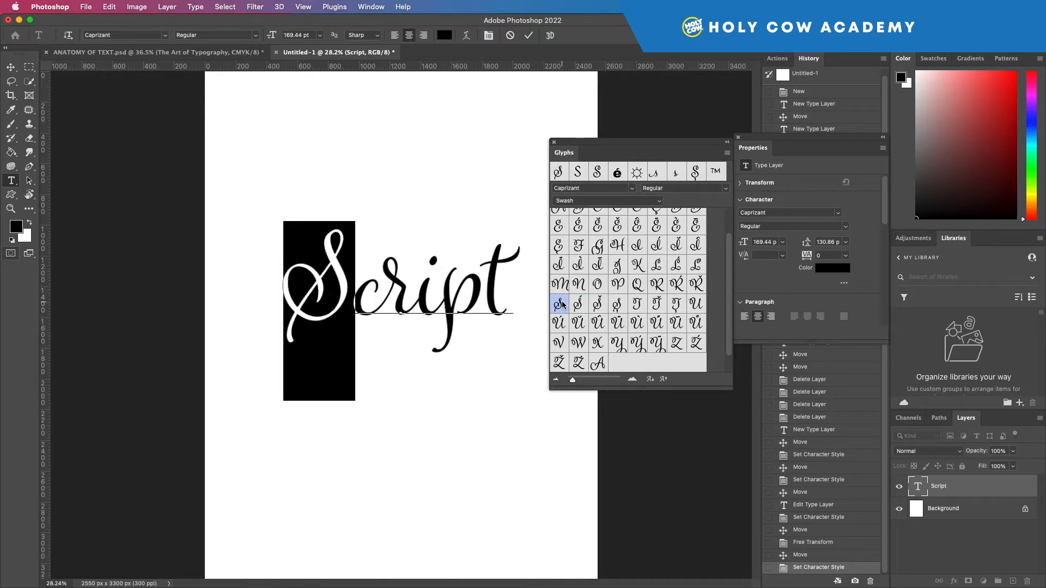
# Set the Glyphs panel to Entire Font, replace the word Script with "LOGO" and commit the text edit
pyautogui.click(658, 203)
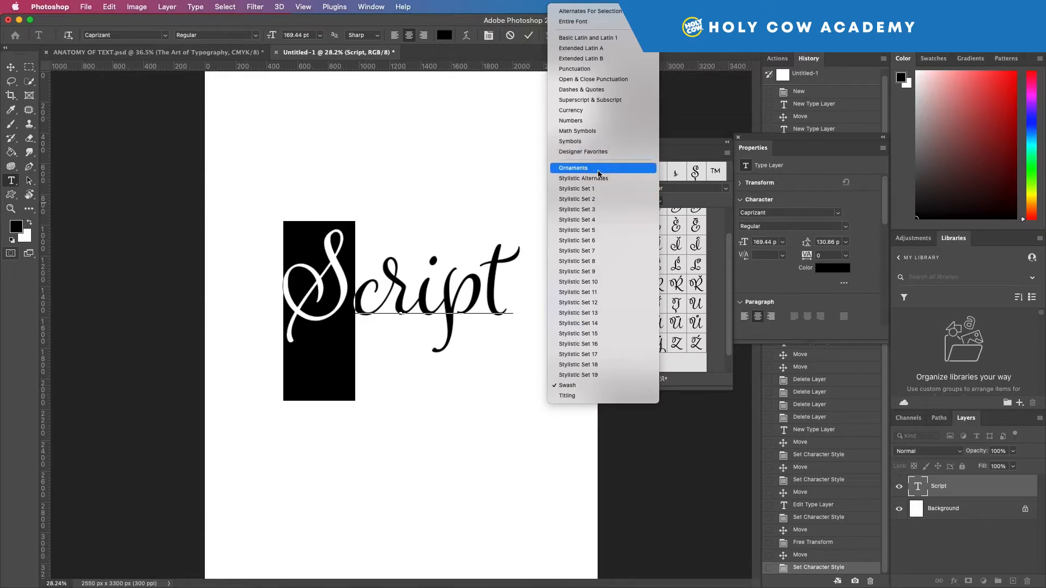
pyautogui.click(573, 22)
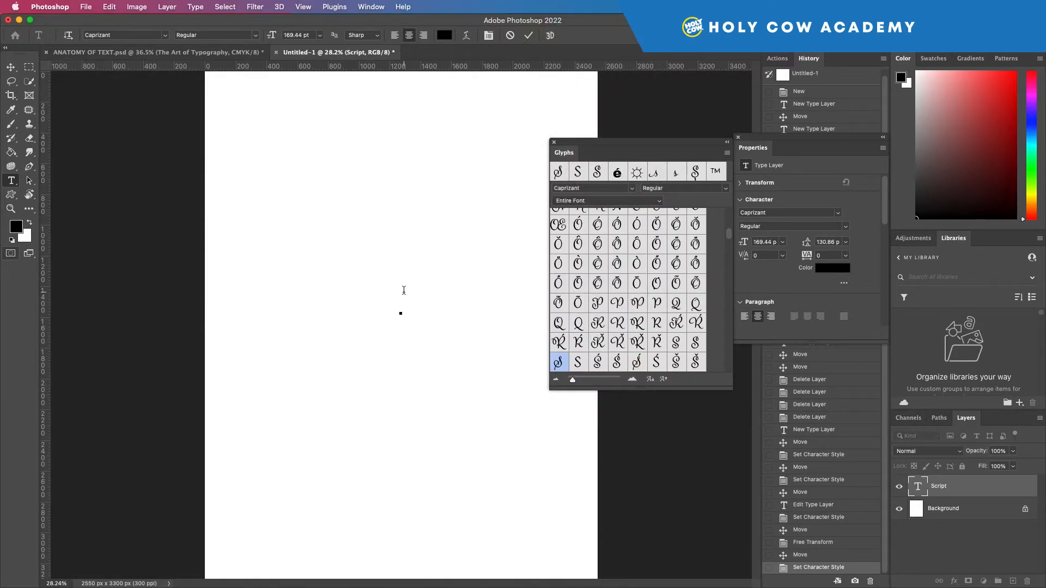
pyautogui.write('LOGO')
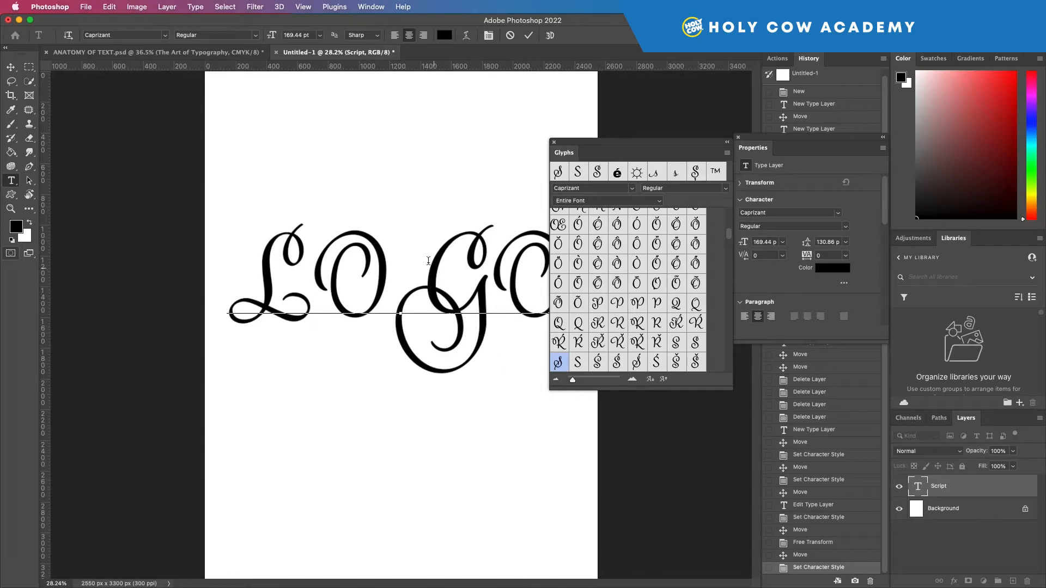
pyautogui.click(10, 67)
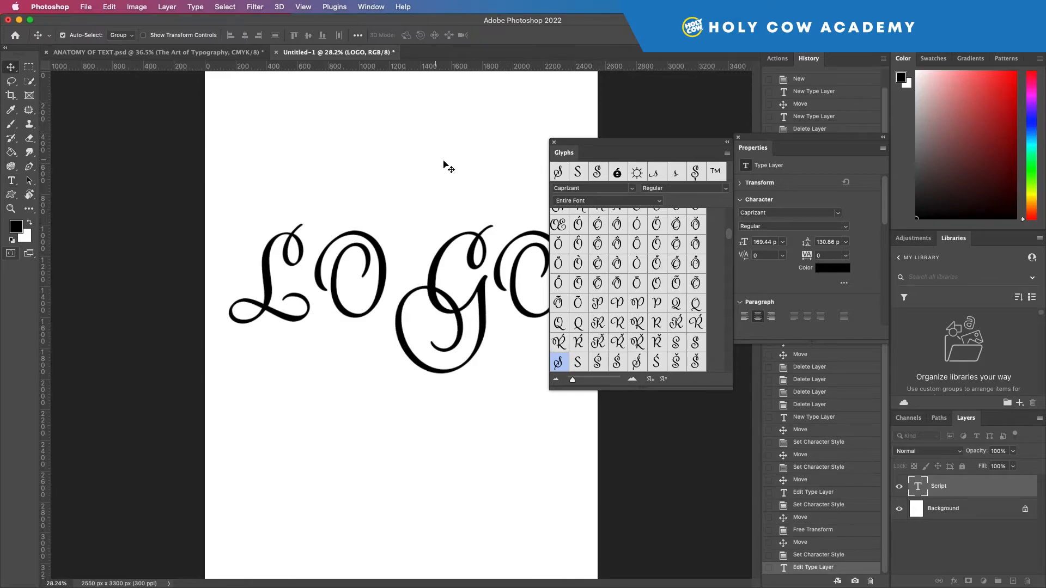
# Close the Glyphs panel and set the LOGO layer's font to Alternate Gothic No3 D from the Sans Serif class
pyautogui.click(554, 142)
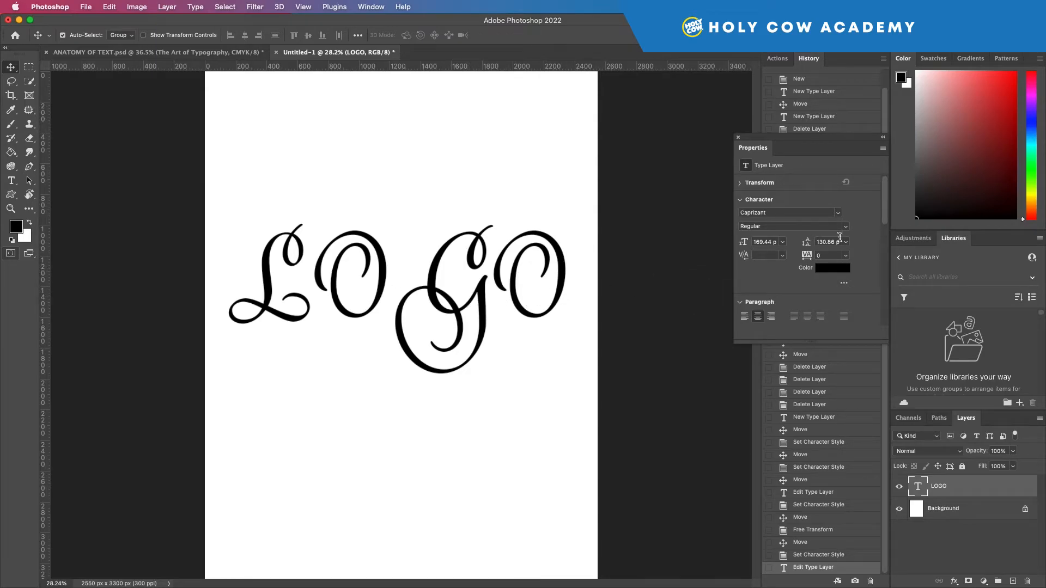
pyautogui.click(839, 213)
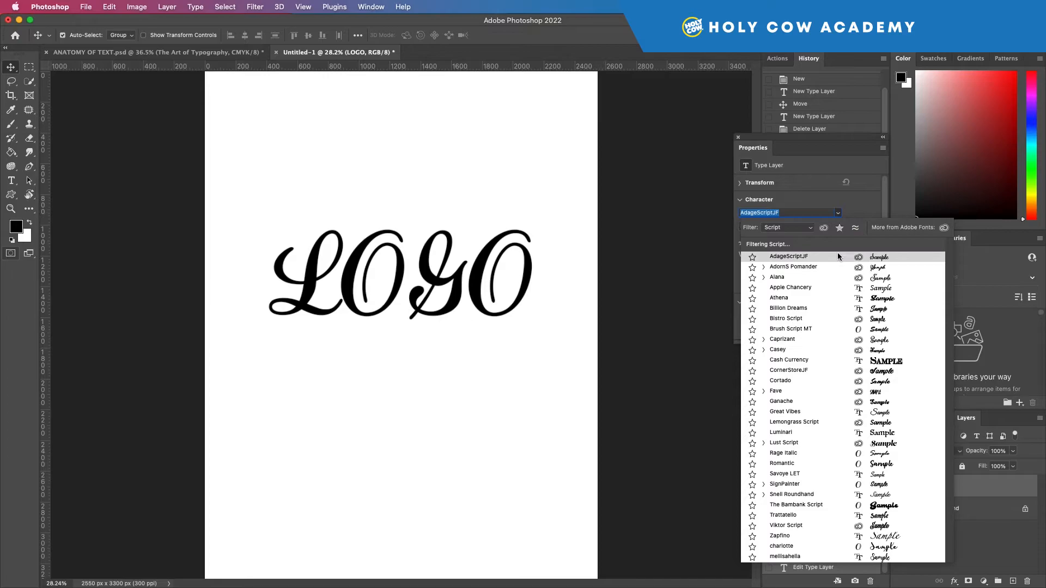
pyautogui.click(804, 230)
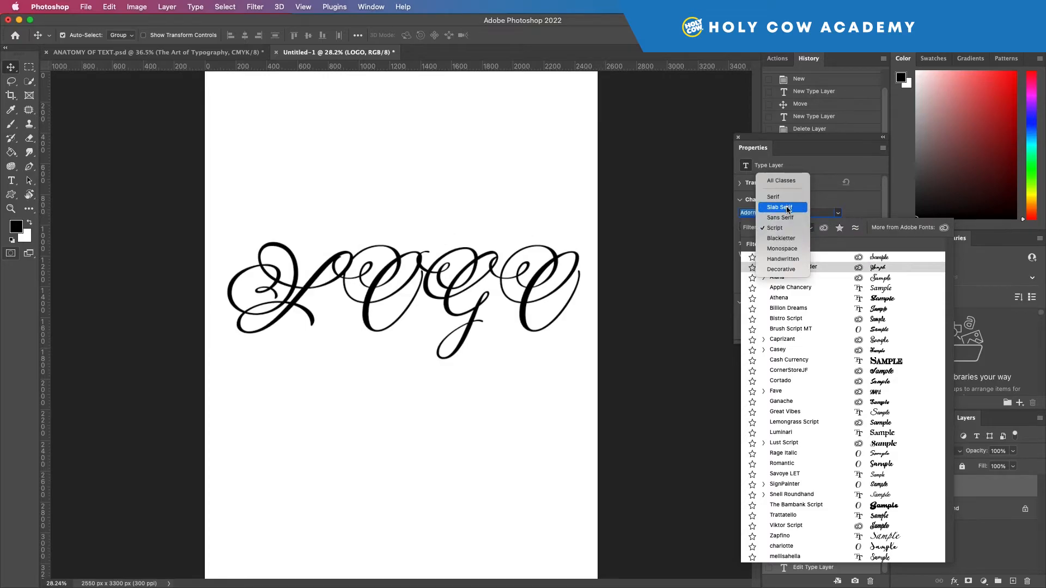
pyautogui.click(785, 208)
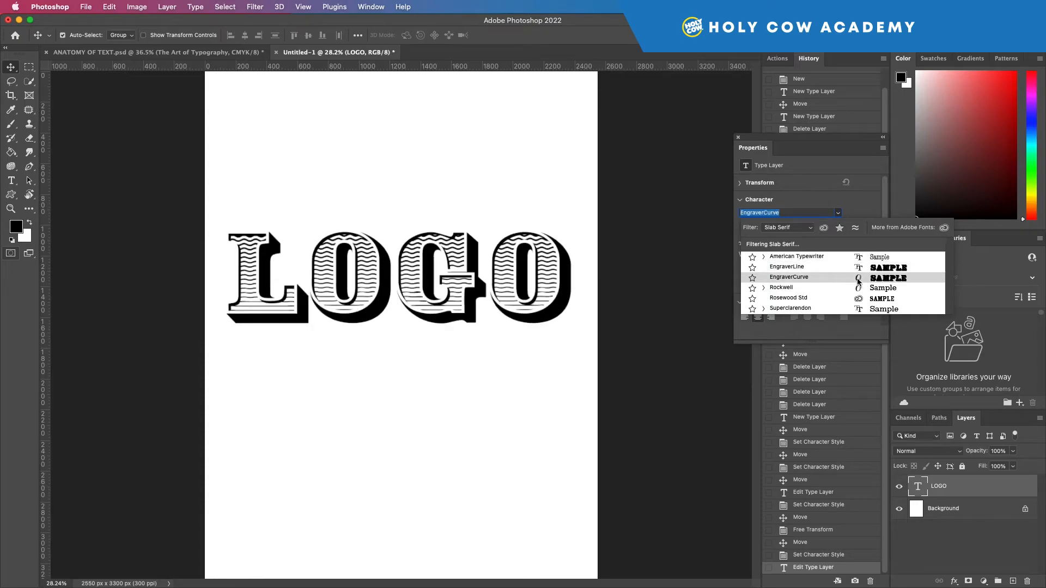
pyautogui.click(809, 230)
pyautogui.click(790, 237)
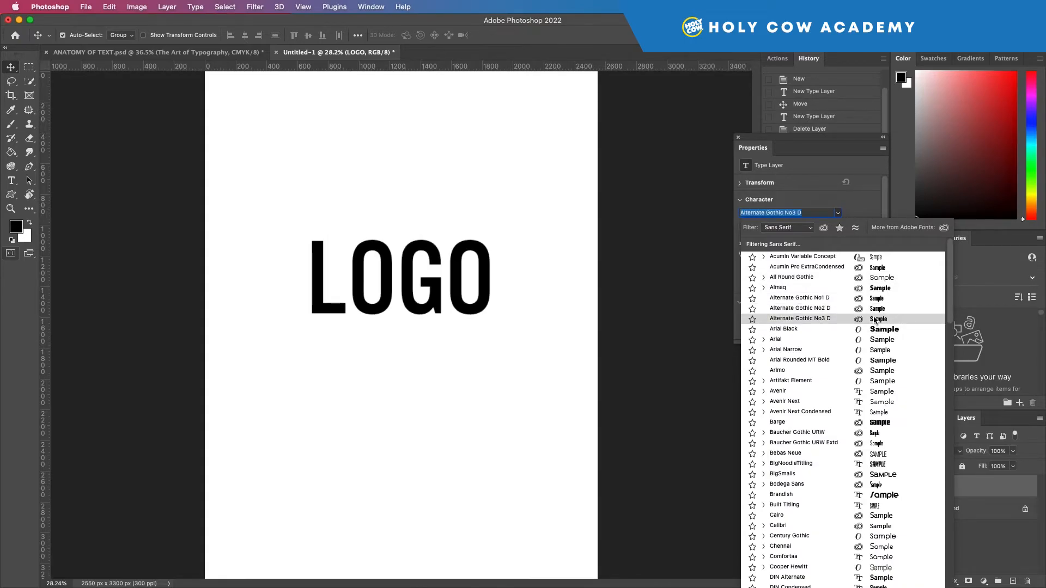
pyautogui.click(875, 319)
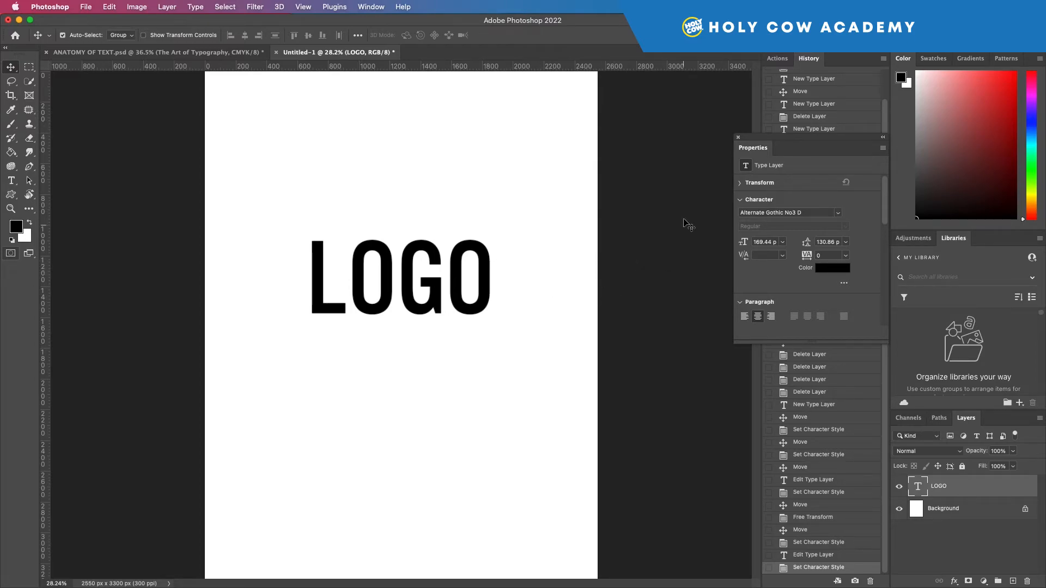
# Reopen the Glyphs panel and look through the Alternate Gothic No3 D symbols around ® and ©
pyautogui.click(371, 6)
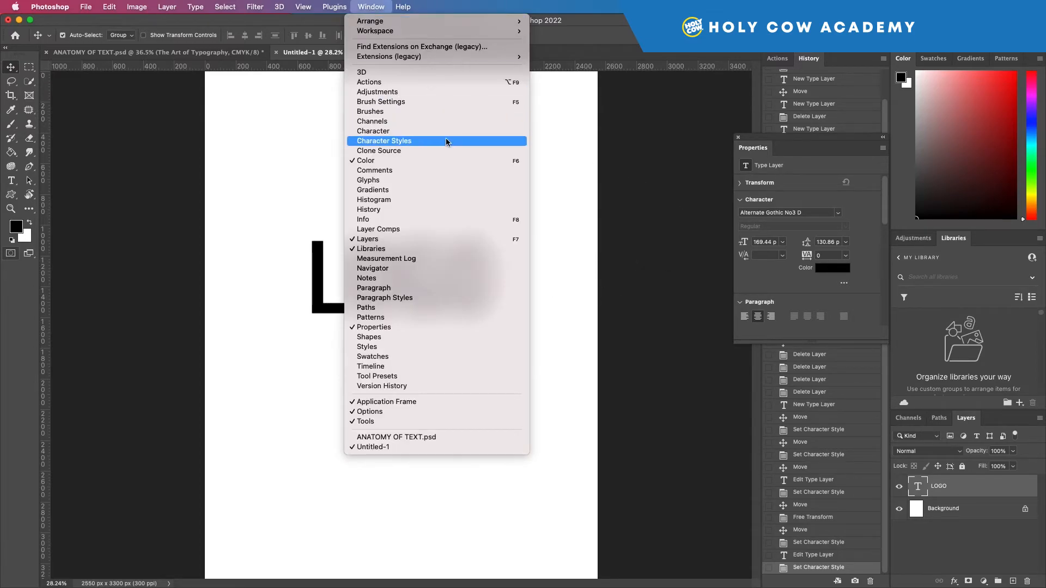
pyautogui.click(420, 182)
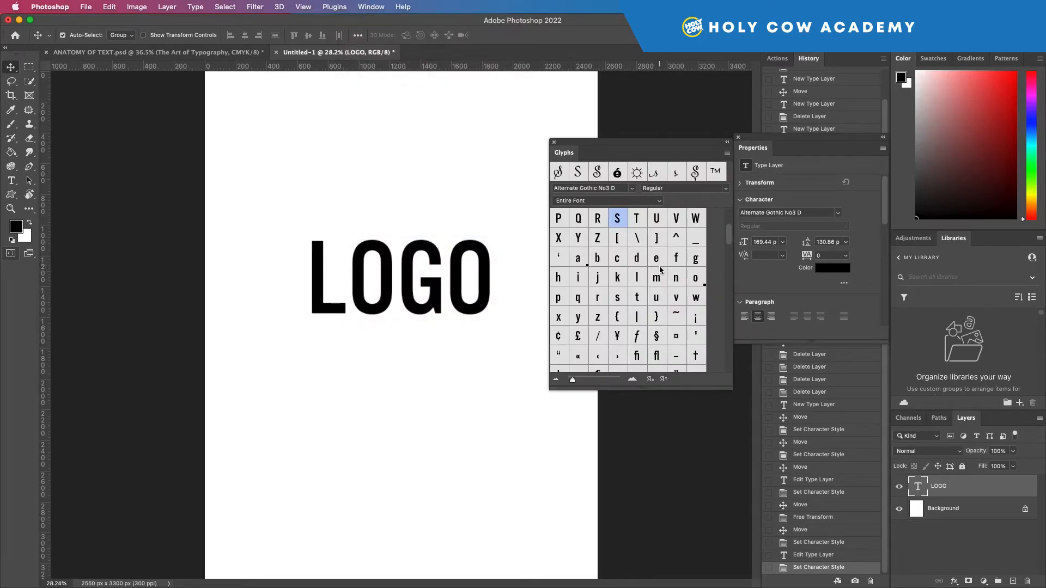
pyautogui.moveTo(729, 236); pyautogui.dragTo(734, 281)
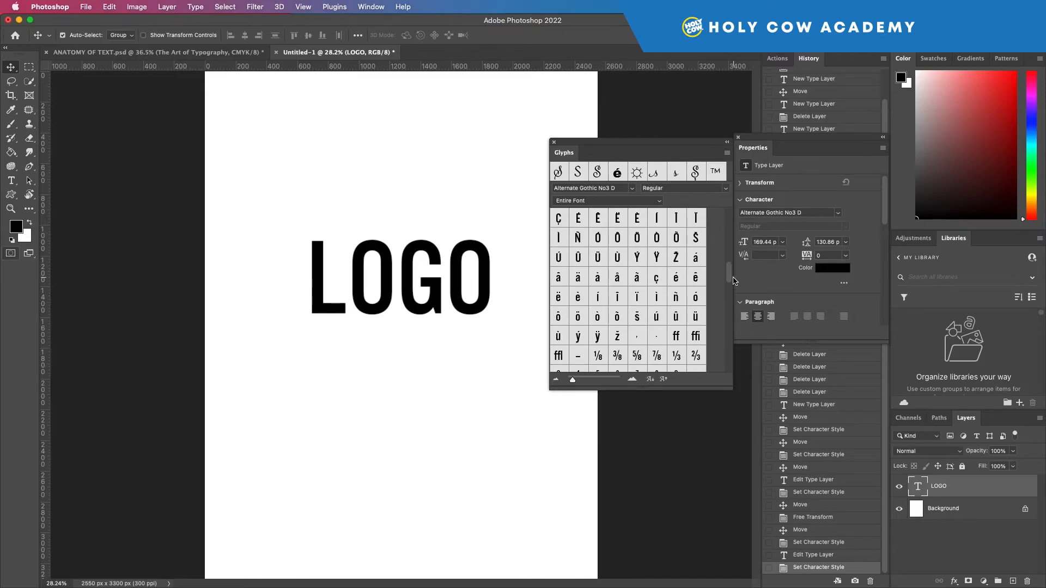
pyautogui.scroll(2, 728, 269)
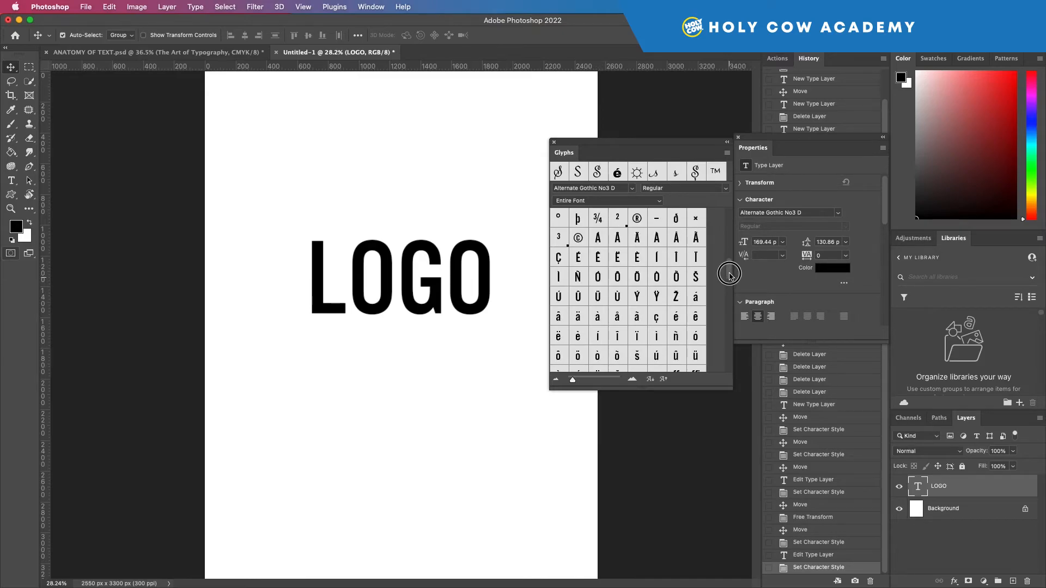
# Try to add the ® glyph to the LOGO text, and undo the text edit
pyautogui.doubleClick(486, 268)
pyautogui.click(490, 269)
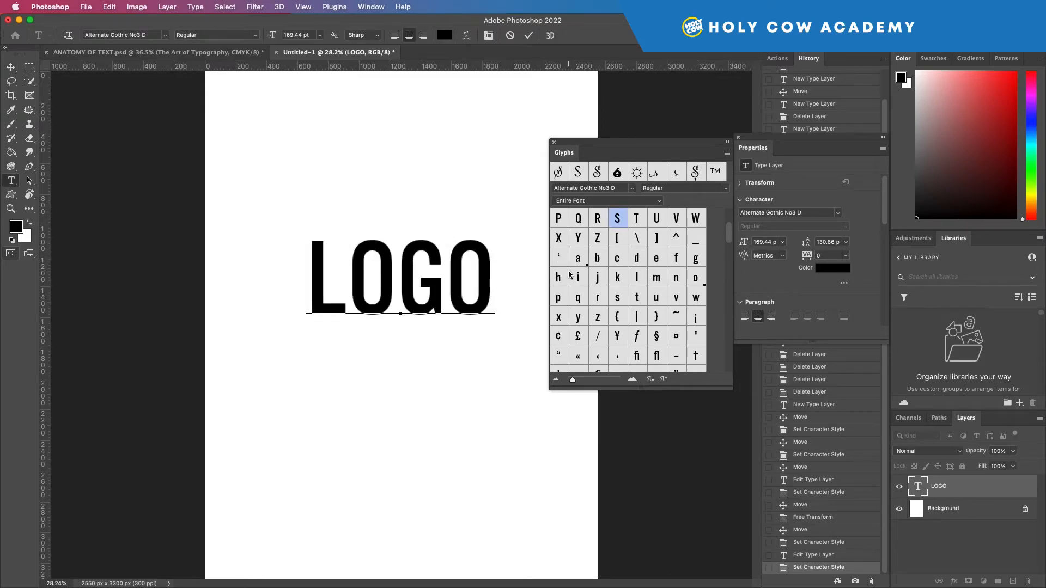
pyautogui.moveTo(730, 234); pyautogui.dragTo(727, 266)
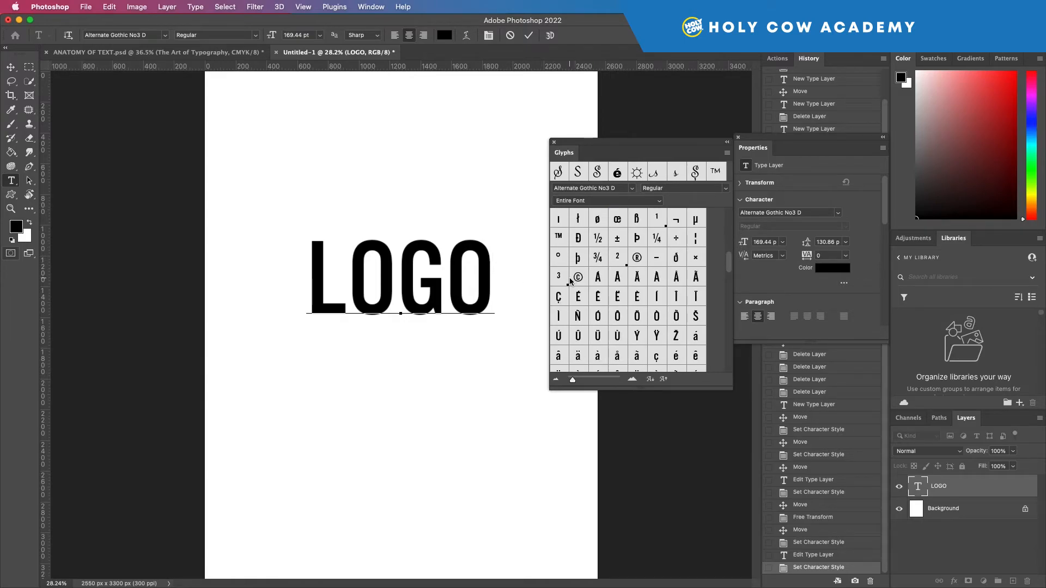
pyautogui.click(637, 260)
pyautogui.doubleClick(638, 260)
pyautogui.doubleClick(638, 261)
pyautogui.press('super+z')
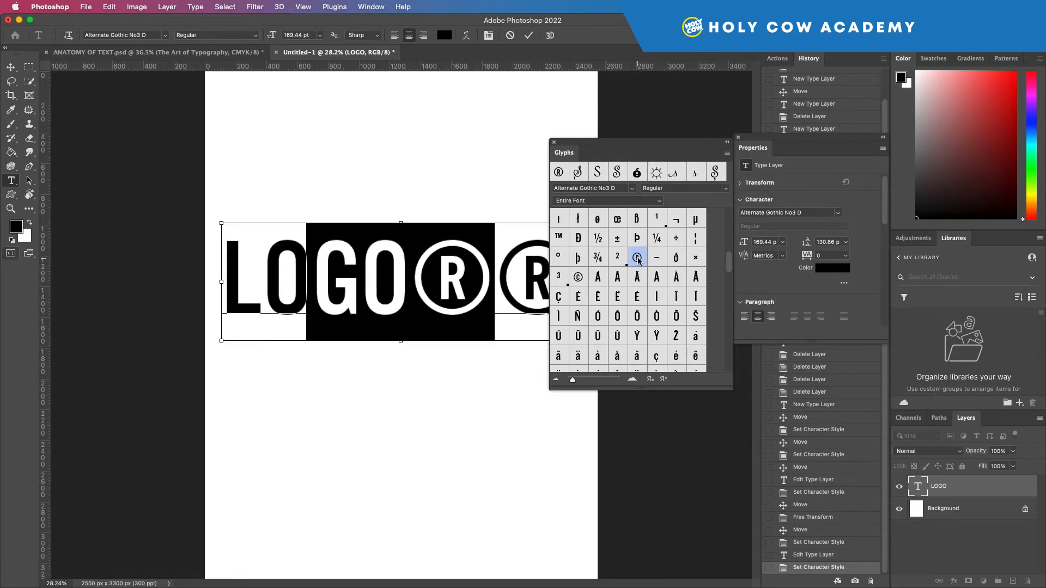
pyautogui.doubleClick(638, 261)
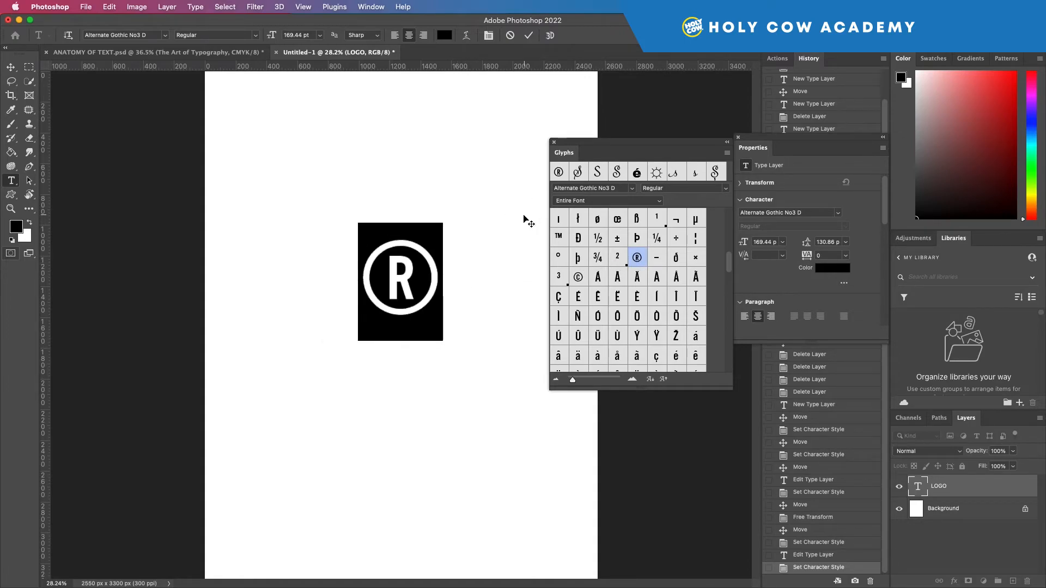
pyautogui.click(10, 67)
pyautogui.press('super+z')
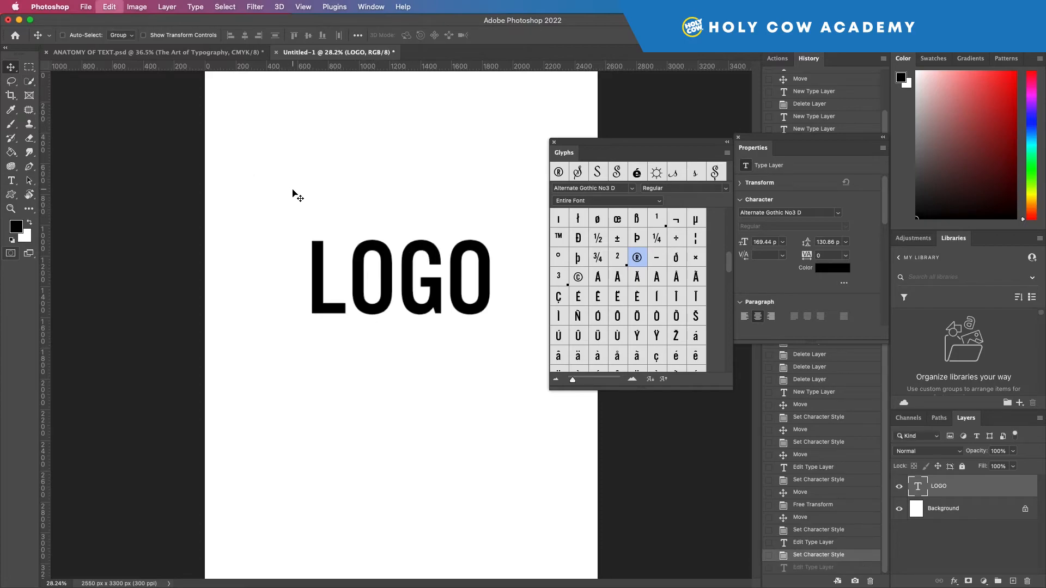
# Append the ® glyph directly after the final O of LOGO and delete it again
pyautogui.doubleClick(482, 268)
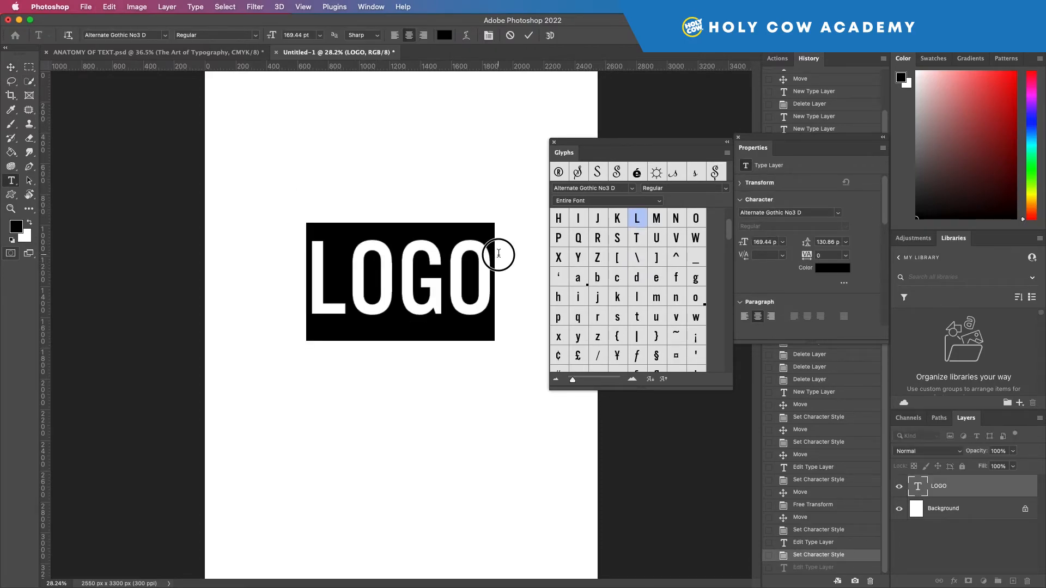
pyautogui.click(498, 253)
pyautogui.moveTo(730, 237); pyautogui.dragTo(731, 259)
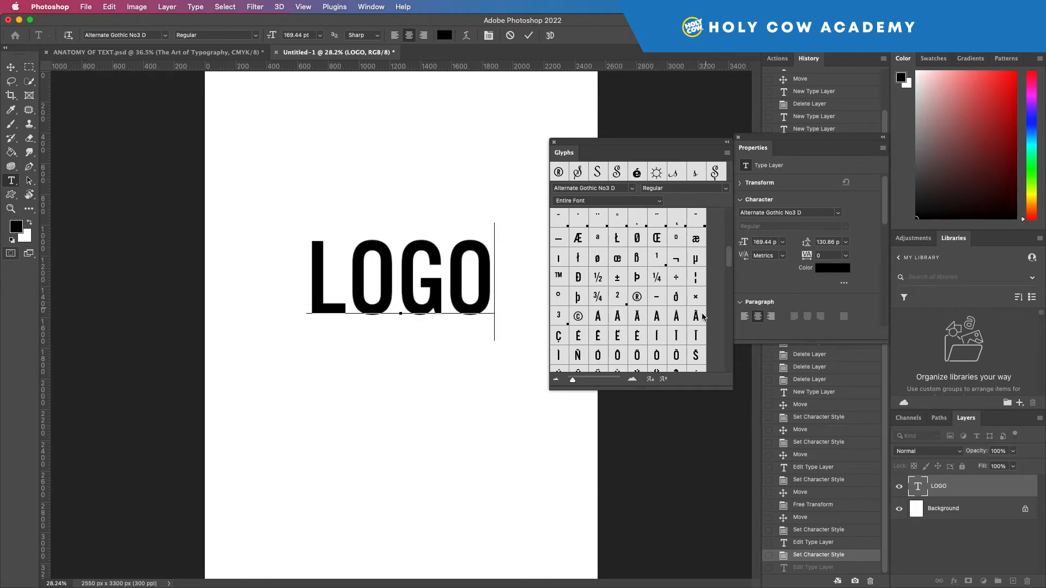
pyautogui.doubleClick(639, 297)
pyautogui.doubleClick(638, 298)
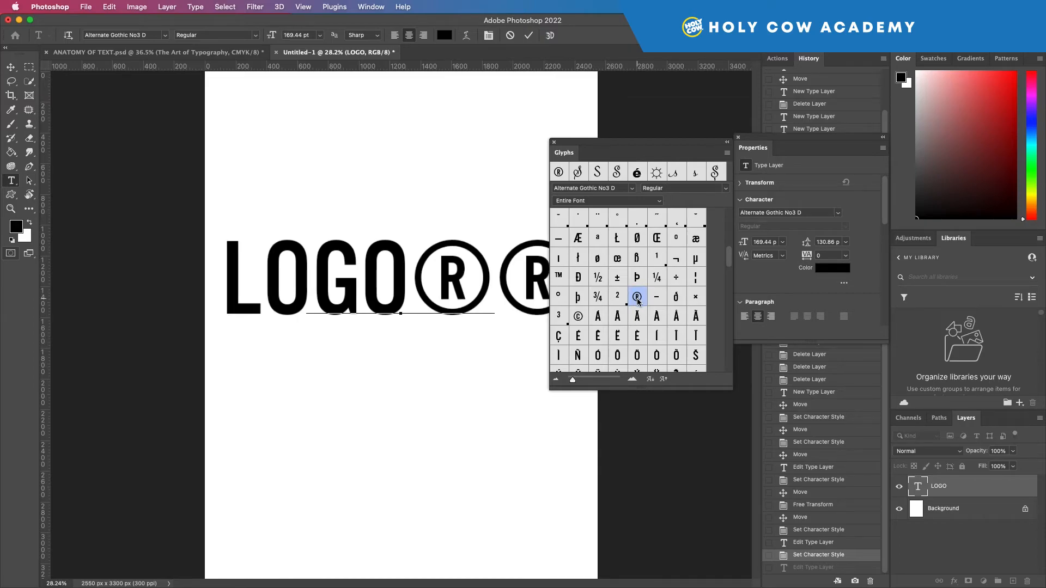
pyautogui.press('BackSpace')
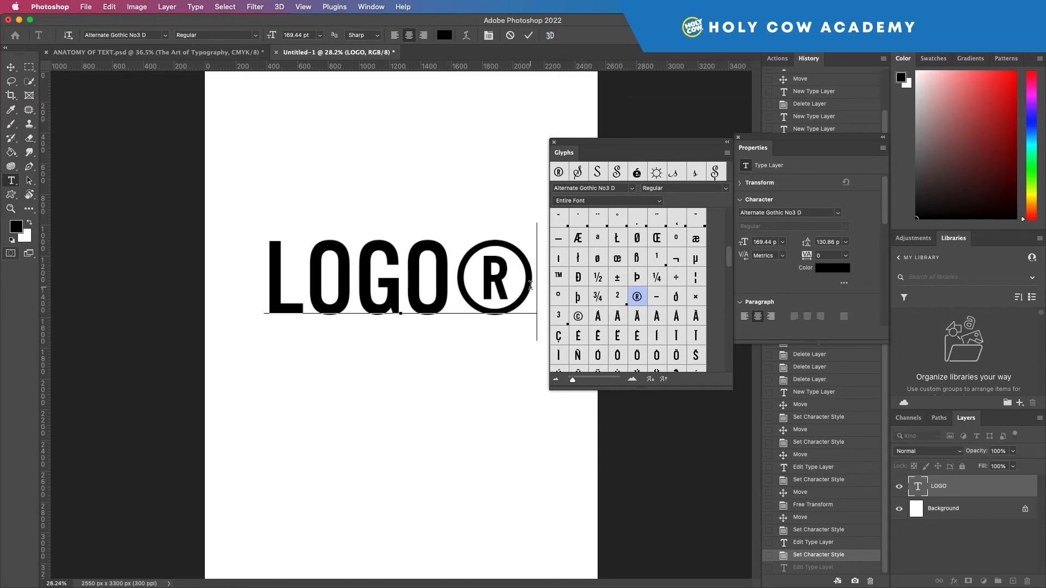
pyautogui.press('BackSpace')
pyautogui.write('\\')
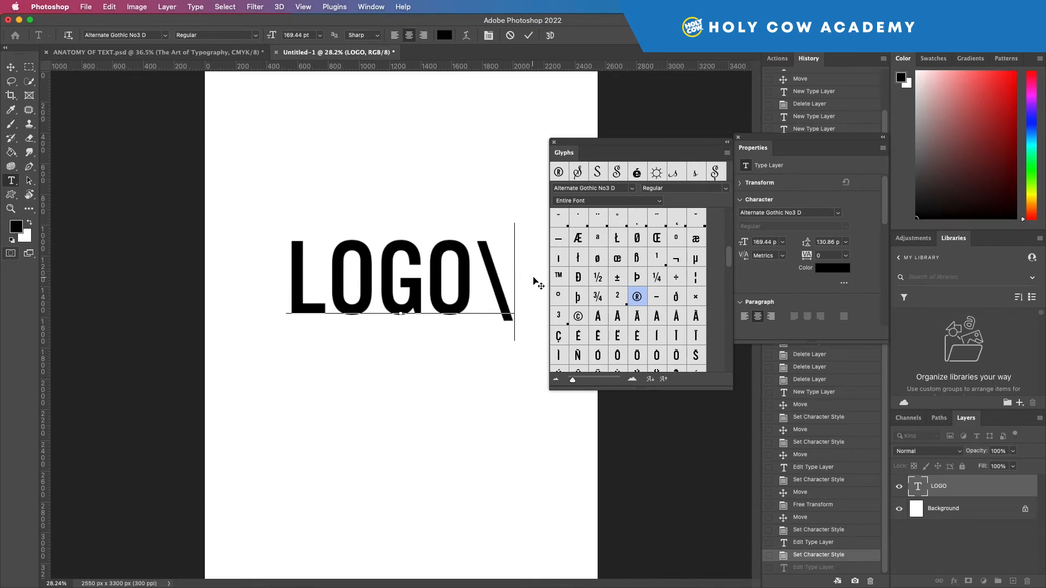
pyautogui.press('BackSpace')
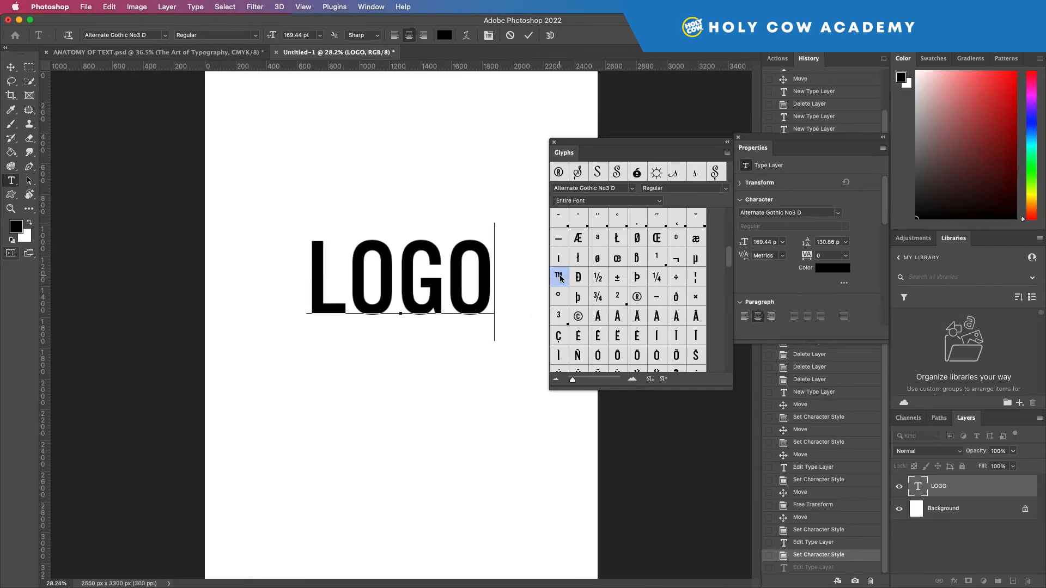
# Append a single ™ glyph to the end of LOGO and remove it again
pyautogui.doubleClick(559, 277)
pyautogui.doubleClick(559, 277)
pyautogui.press('BackSpace')
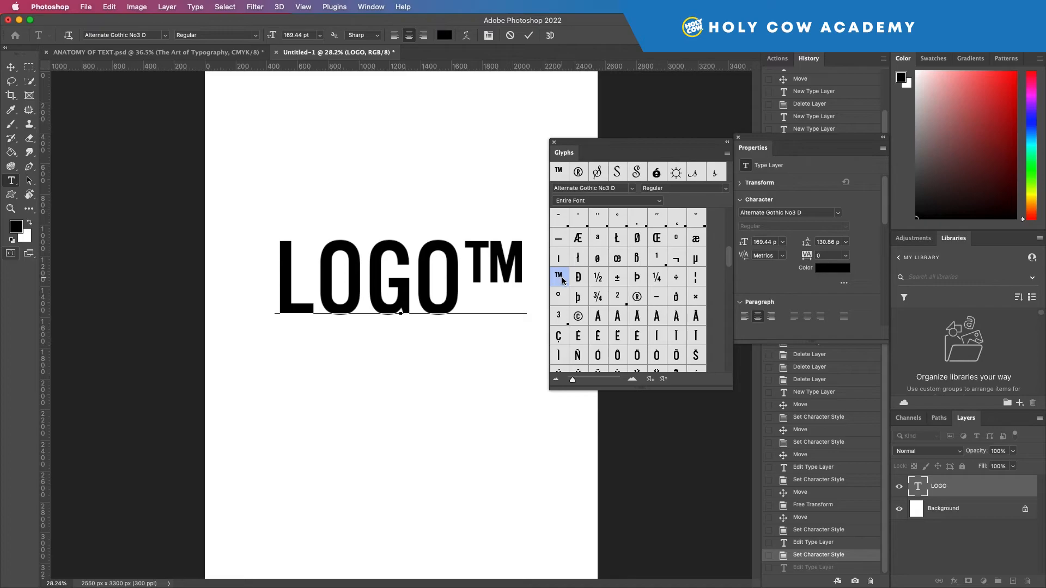
pyautogui.moveTo(521, 272); pyautogui.dragTo(489, 271)
pyautogui.press('BackSpace')
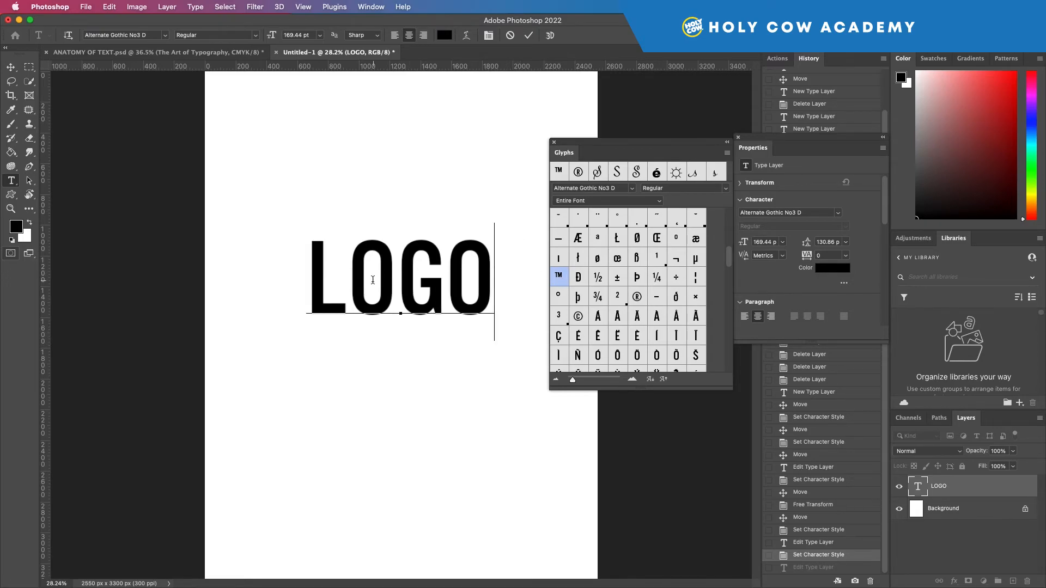
# Insert a single © glyph in front of the L of LOGO
pyautogui.press('Home')
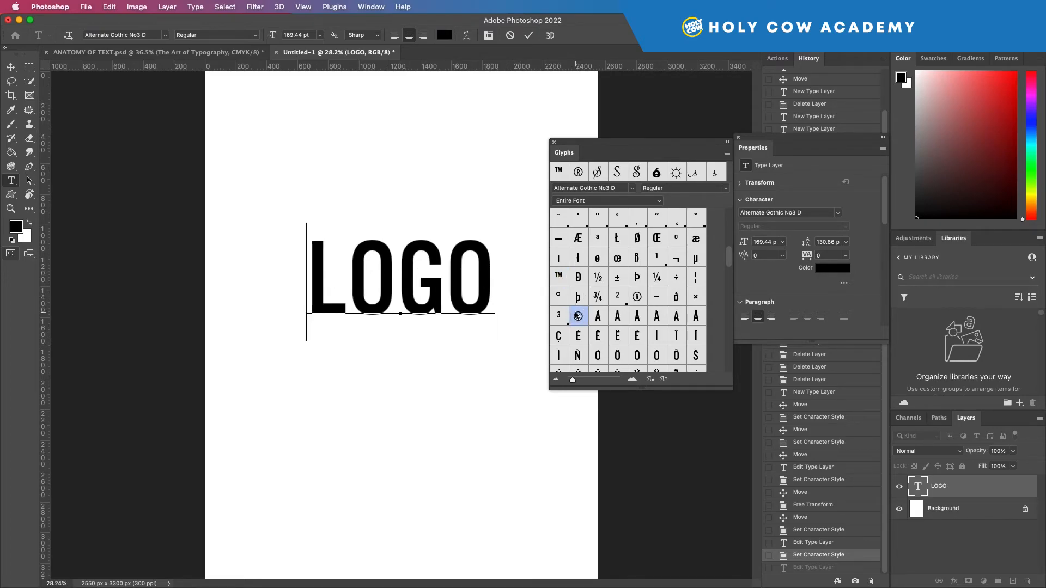
pyautogui.doubleClick(578, 316)
pyautogui.doubleClick(578, 315)
pyautogui.press('BackSpace')
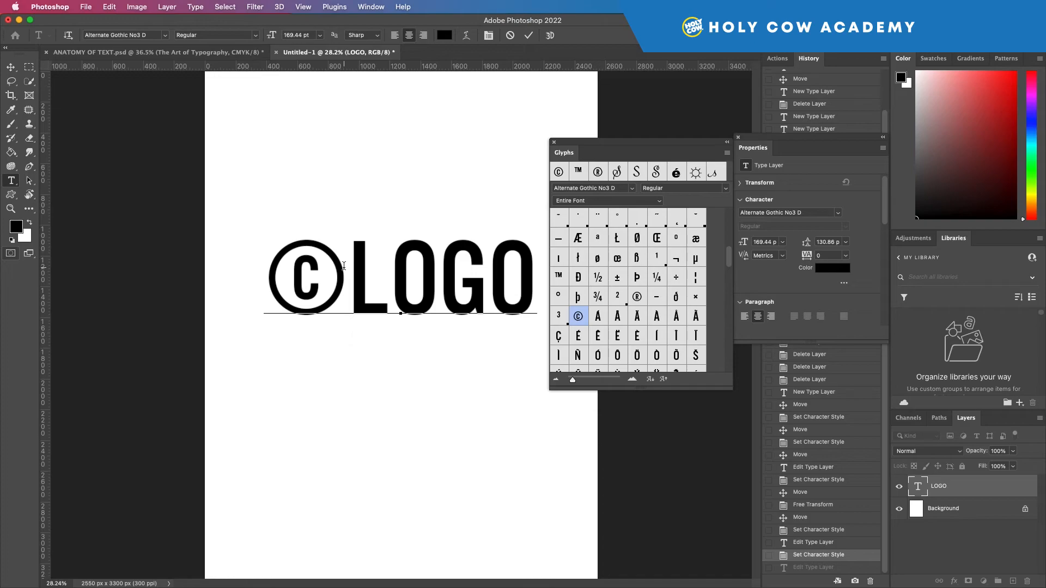
# Delete the © glyph in front of LOGO and finish editing the text
pyautogui.press('BackSpace')
pyautogui.click(10, 71)
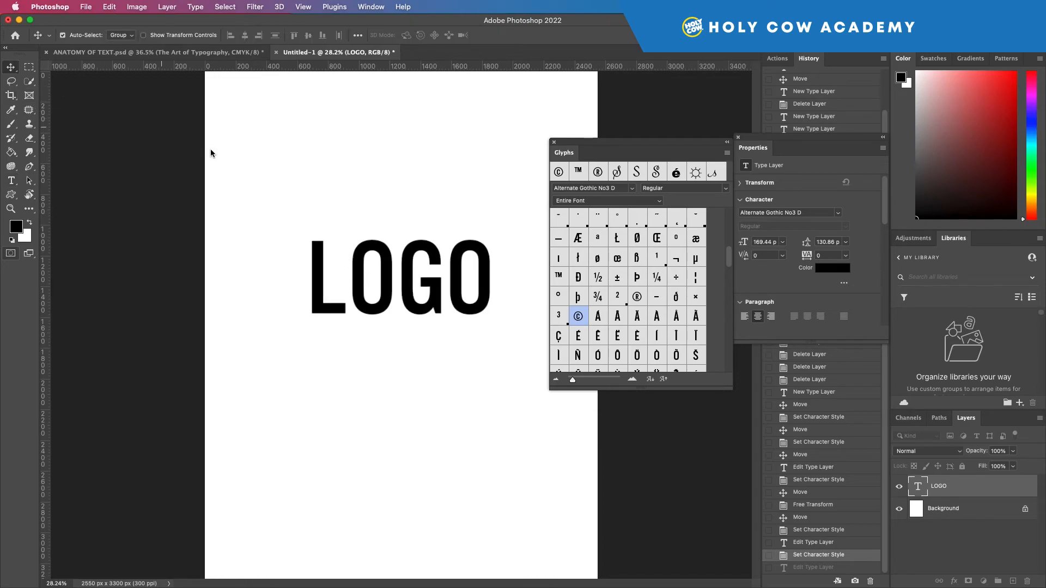
# Create a separate text layer above the word LOGO and replace its entire placeholder text with a single ® glyph
pyautogui.click(18, 183)
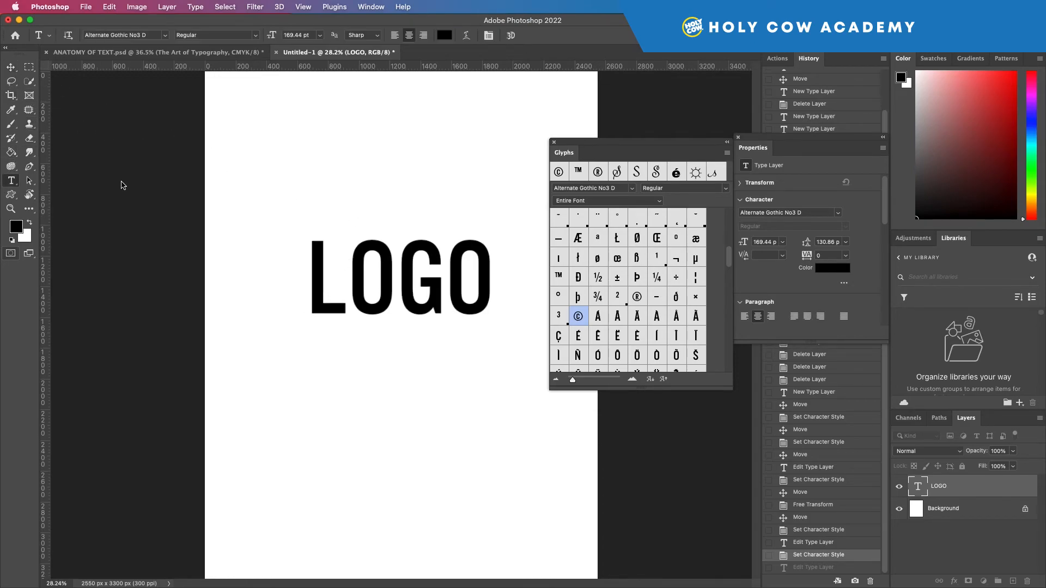
pyautogui.click(294, 170)
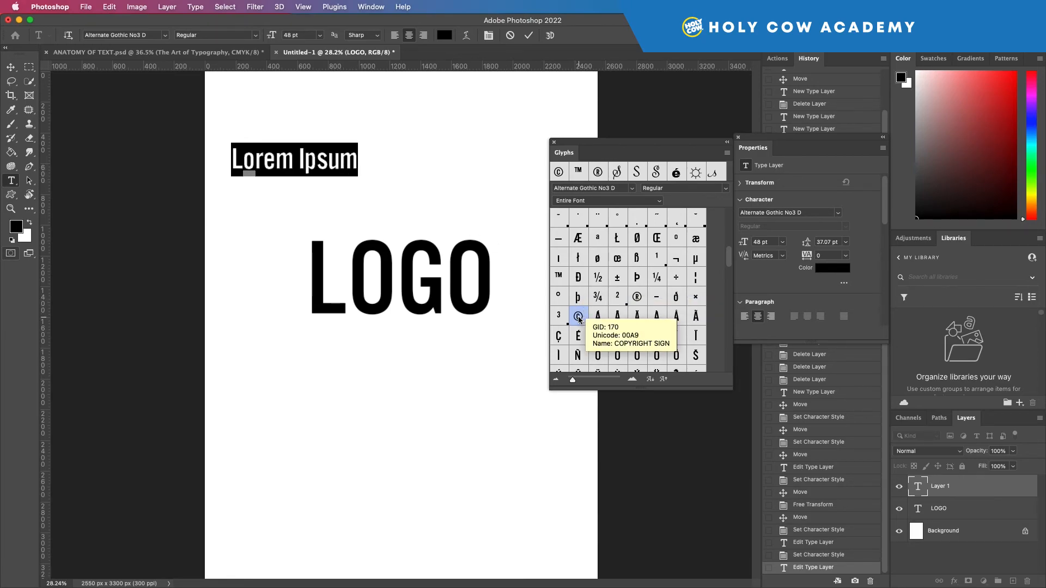
pyautogui.doubleClick(637, 297)
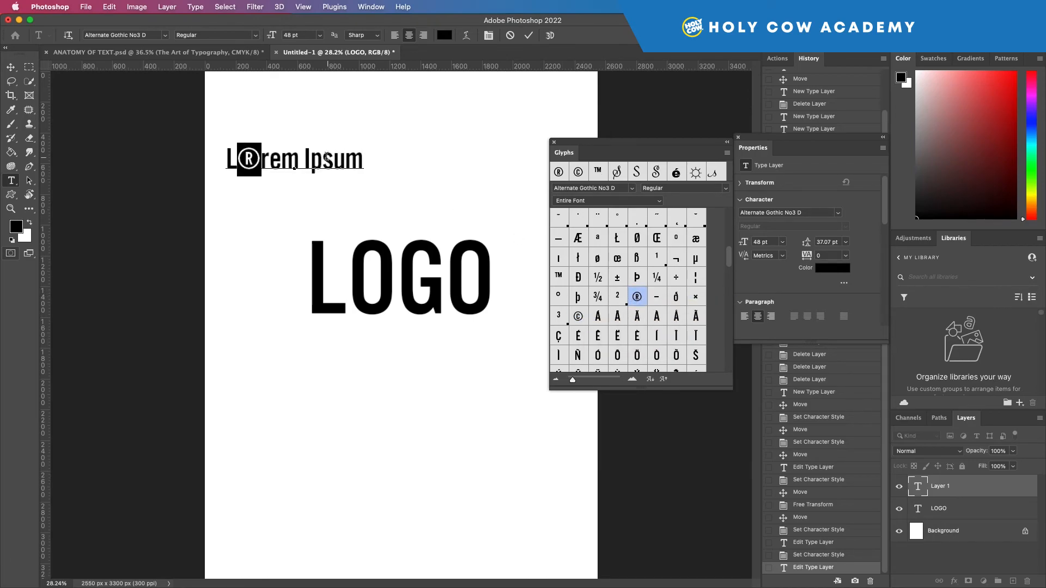
pyautogui.tripleClick(326, 158)
pyautogui.tripleClick(324, 162)
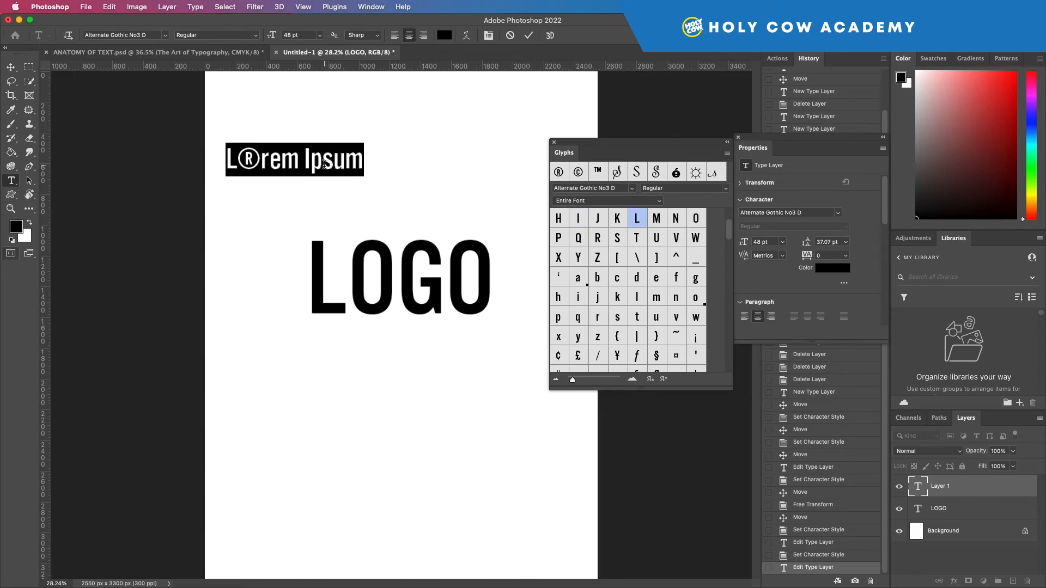
pyautogui.scroll(-8, 644, 300)
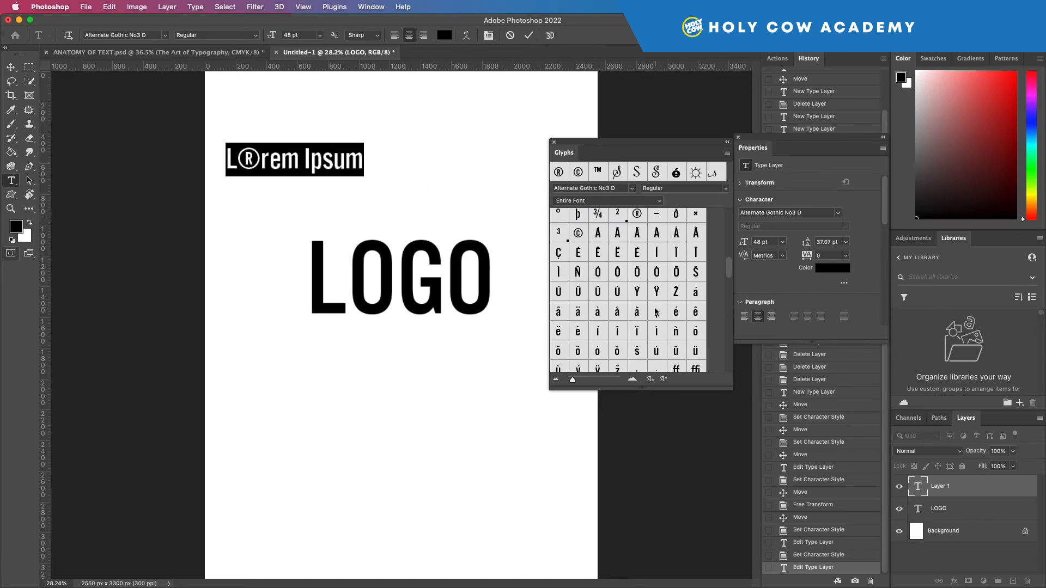
pyautogui.scroll(1, 656, 311)
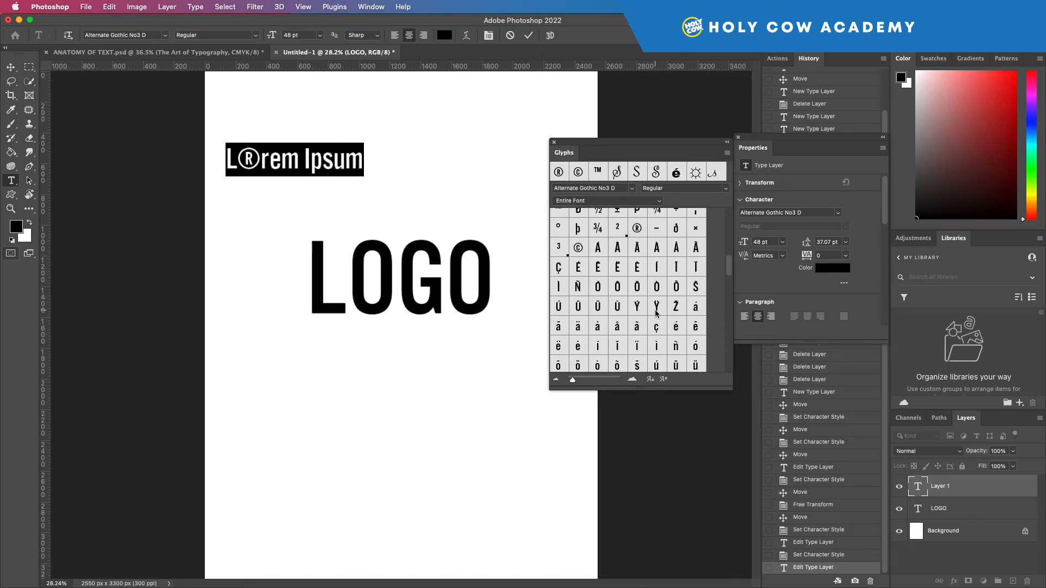
pyautogui.doubleClick(637, 229)
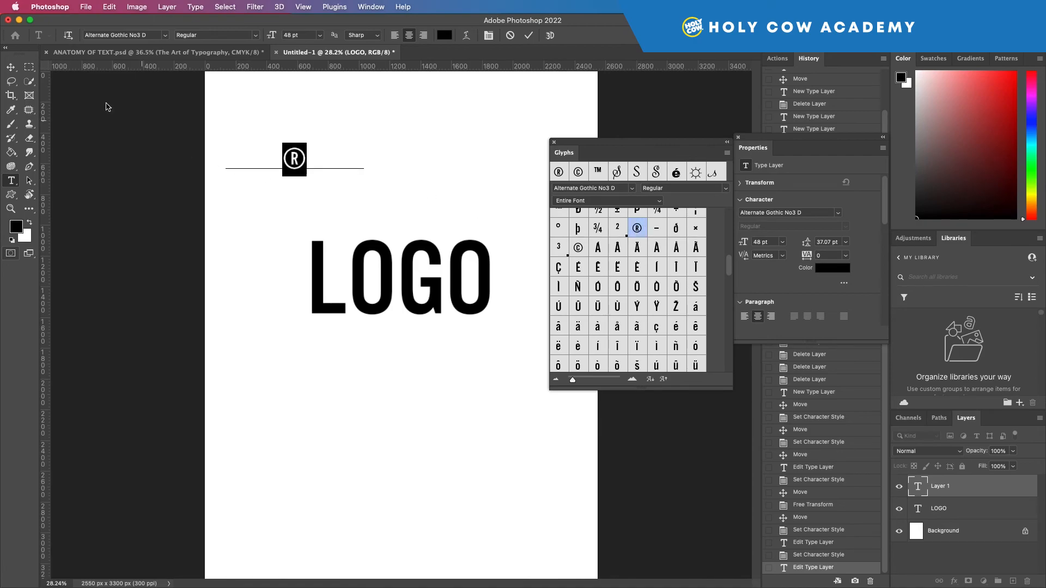
# Move the ® text to the upper-right corner of LOGO's final O as a superscript mark, and deselect the layer
pyautogui.click(10, 67)
pyautogui.moveTo(292, 161); pyautogui.dragTo(506, 257)
pyautogui.click(413, 183)
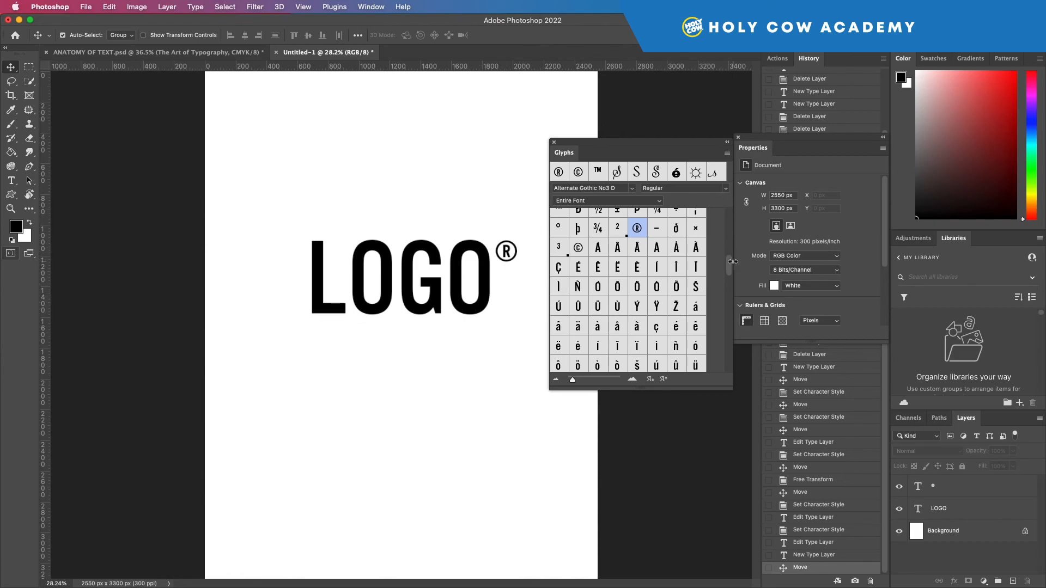
pyautogui.scroll(-10, 635, 301)
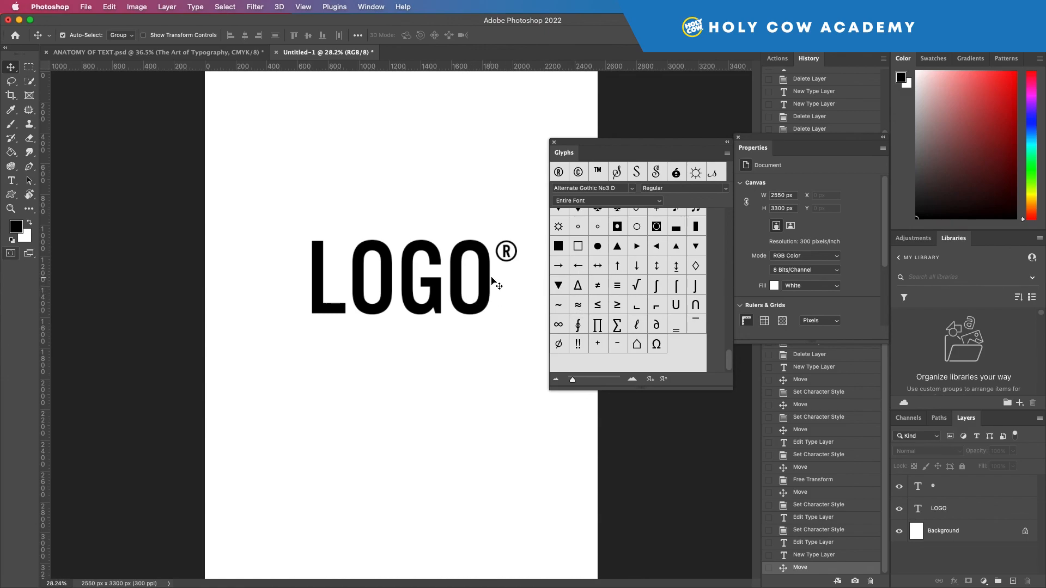
pyautogui.scroll(5, 679, 274)
pyautogui.scroll(3, 679, 274)
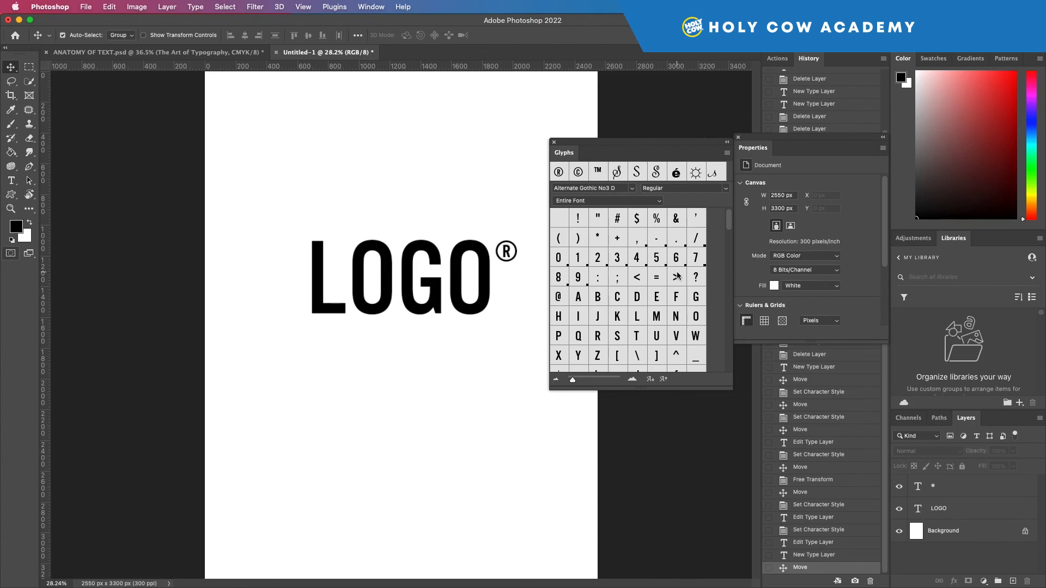